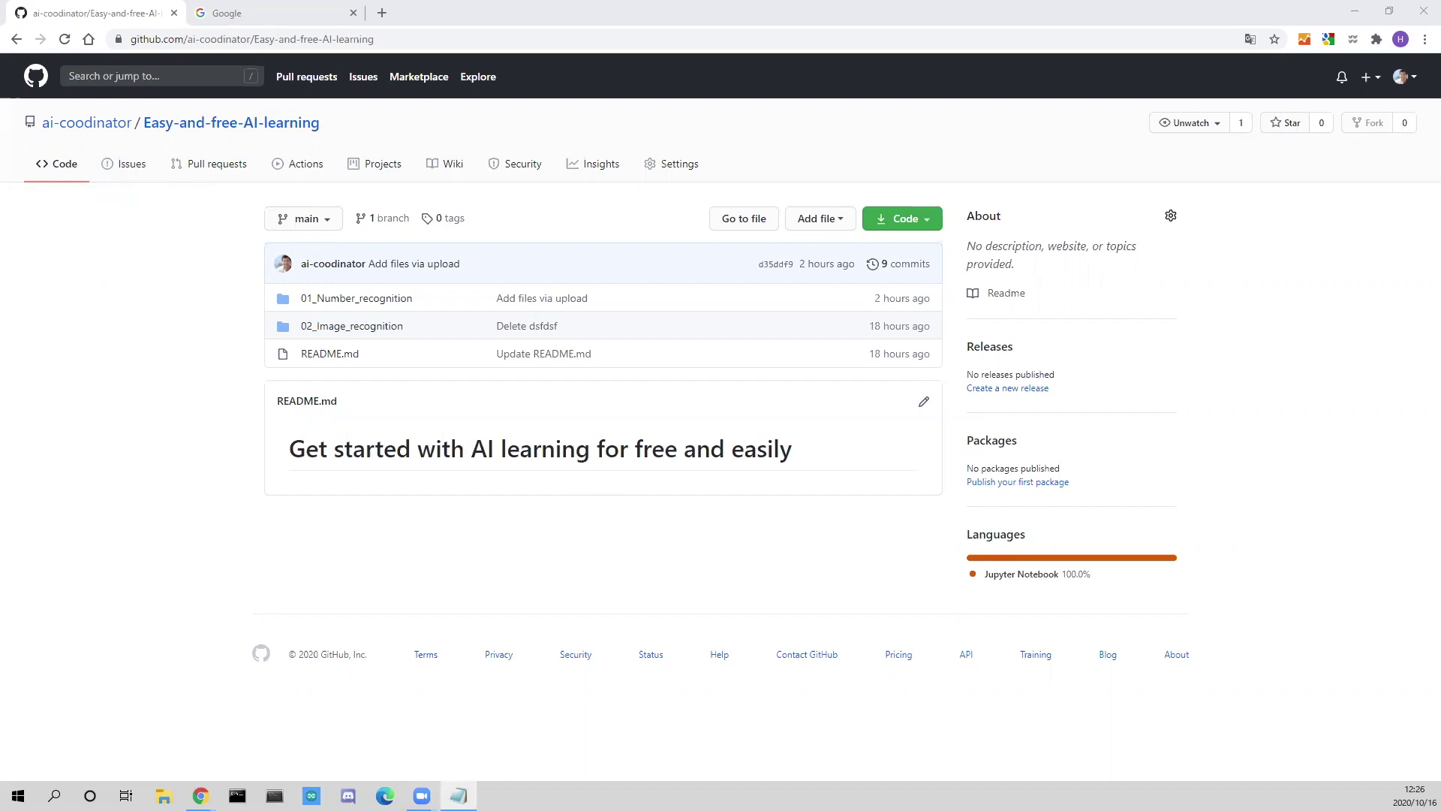
Show the Code panel with clone and ZIP download options for Easy-and-free-AI-learning
key("a")
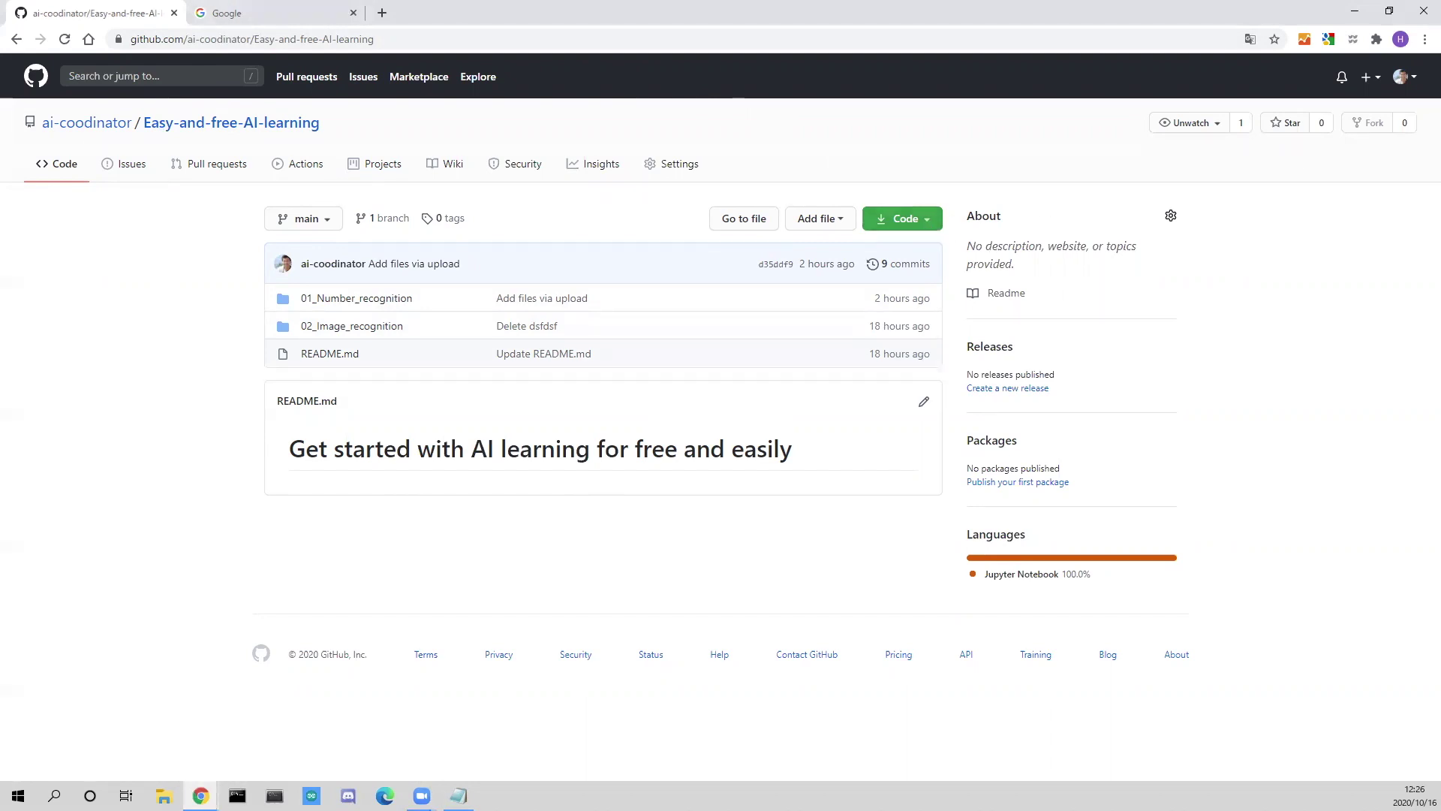
left_click(930, 220)
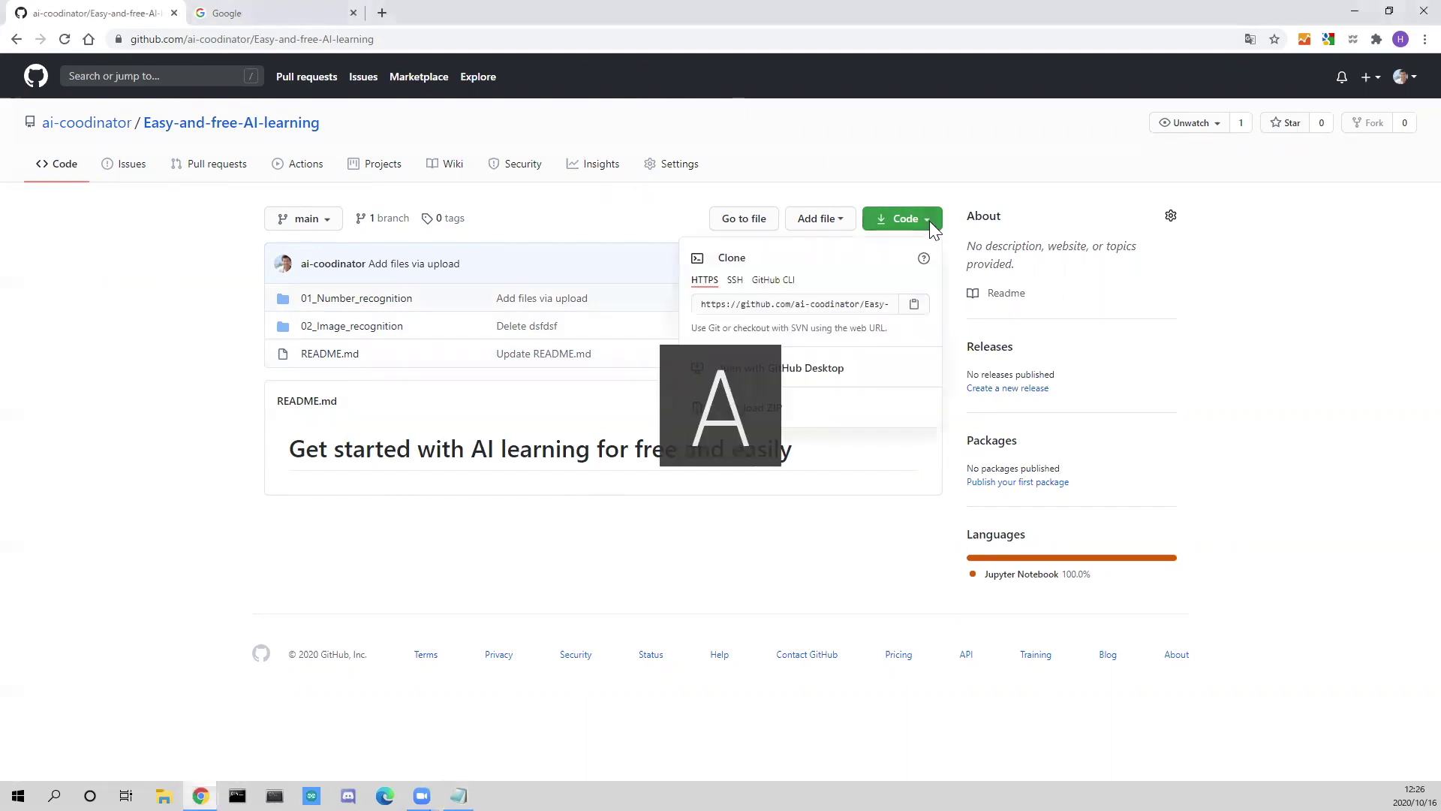
Download Easy-and-free-AI-learning-main.zip and reveal it in the Downloads folder
left_click(775, 408)
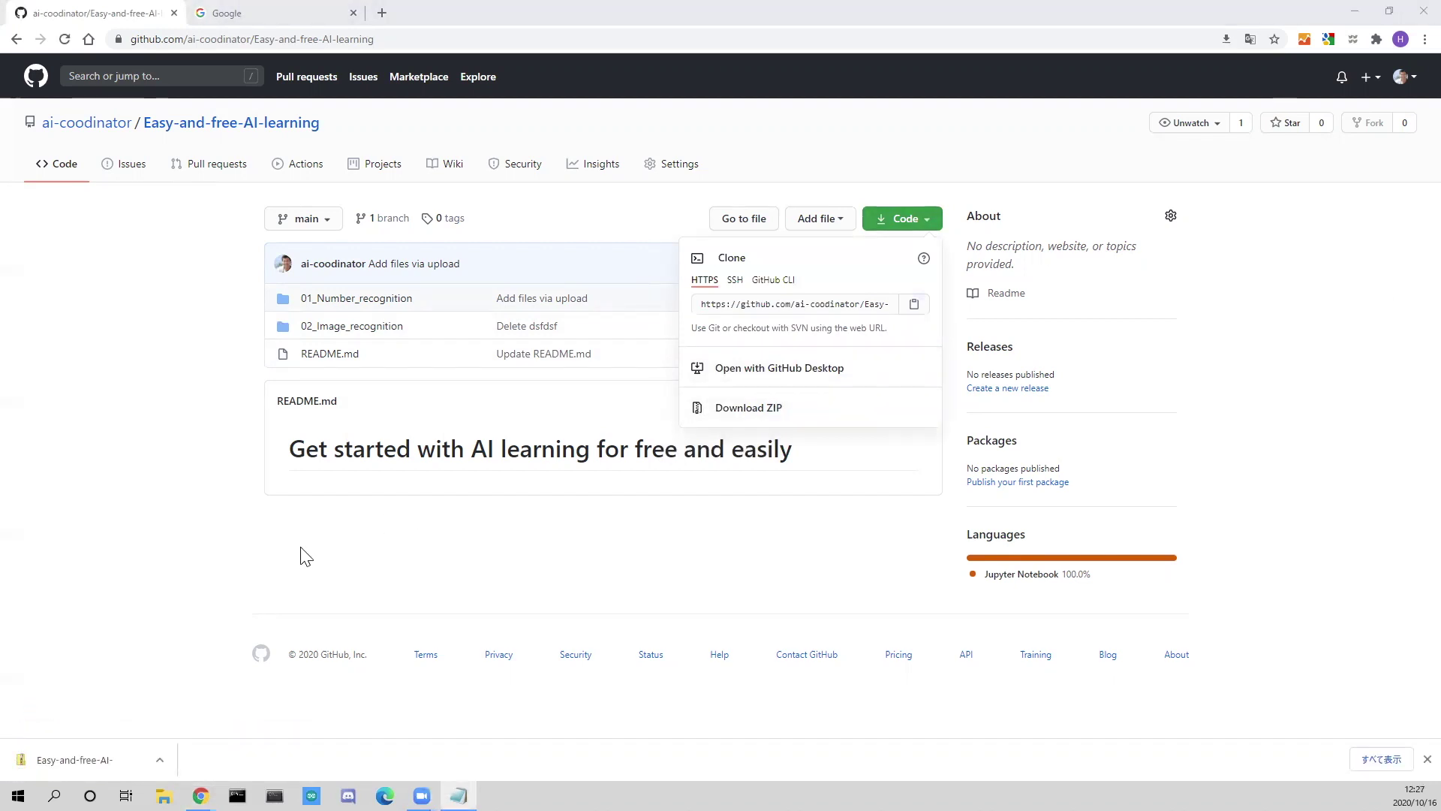
left_click(154, 754)
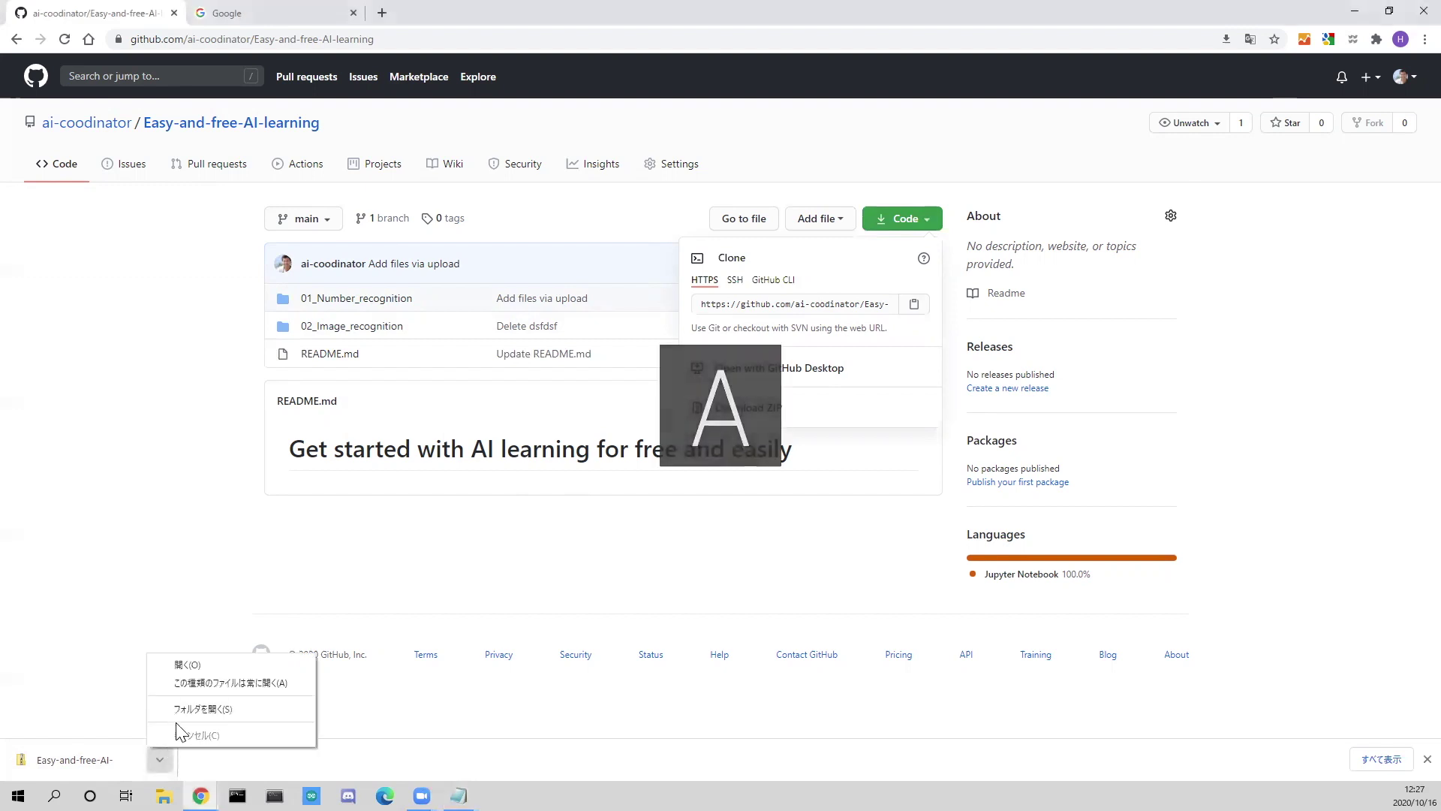
left_click(271, 708)
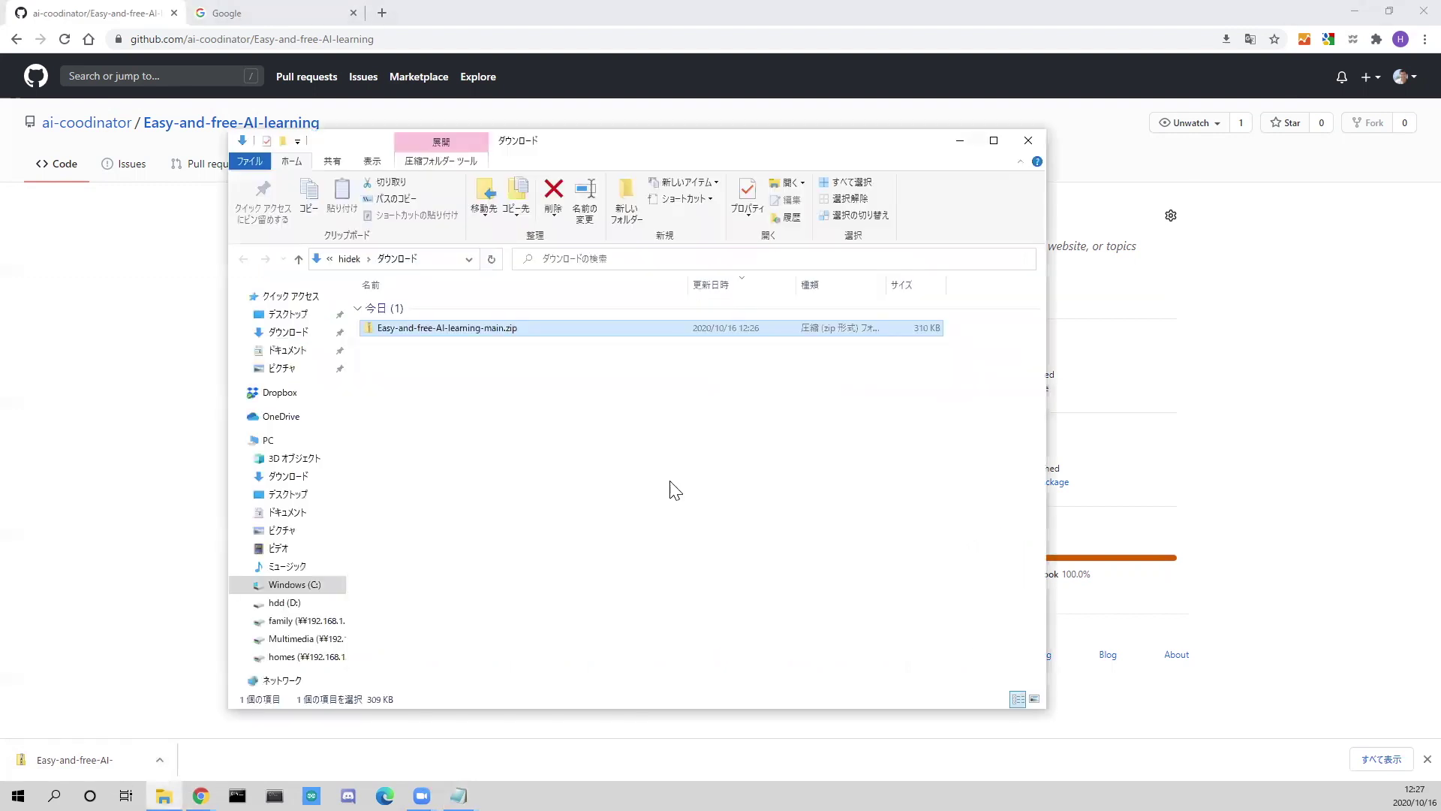
Extract all contents of Easy-and-free-AI-learning-main.zip
right_click(468, 338)
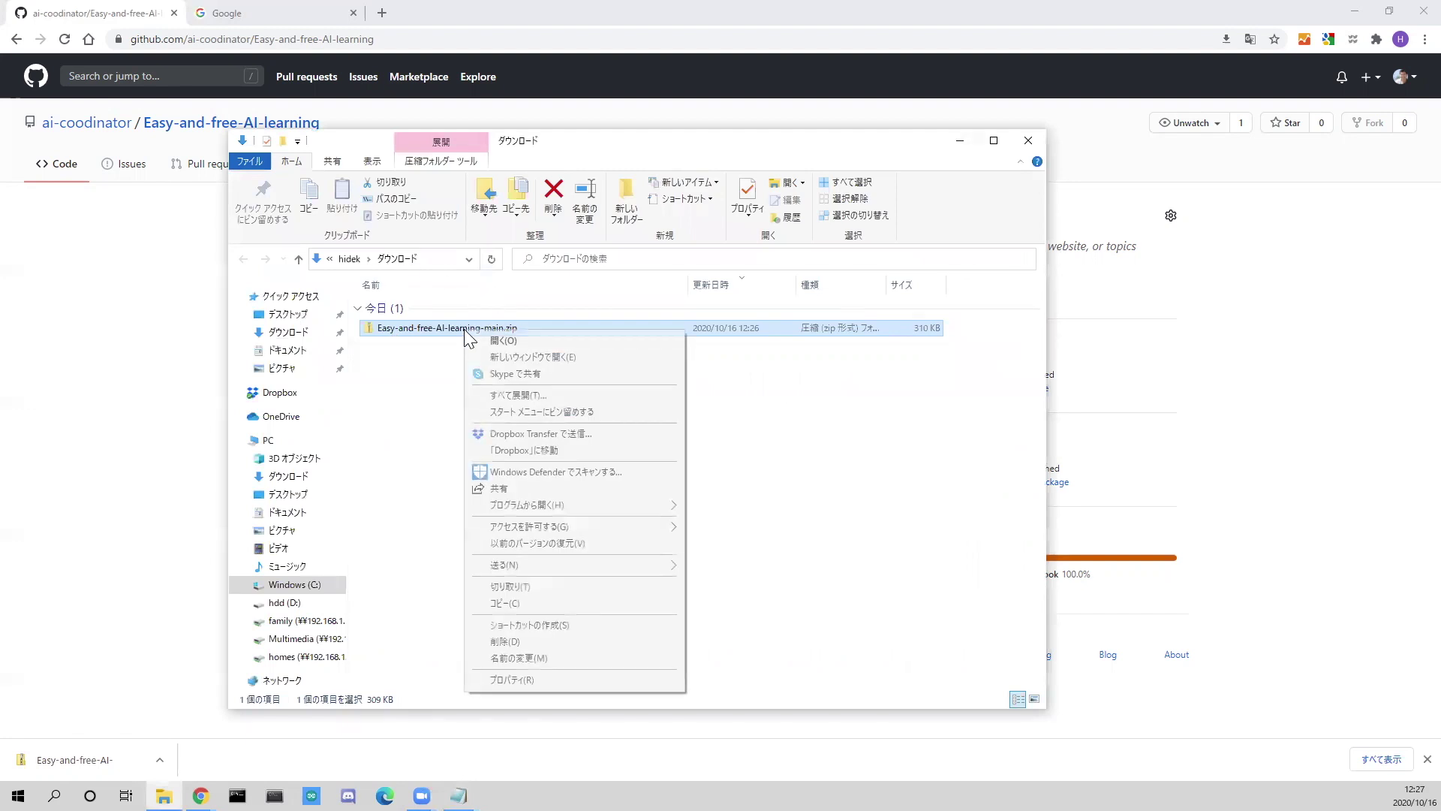
left_click(516, 394)
left_click(699, 605)
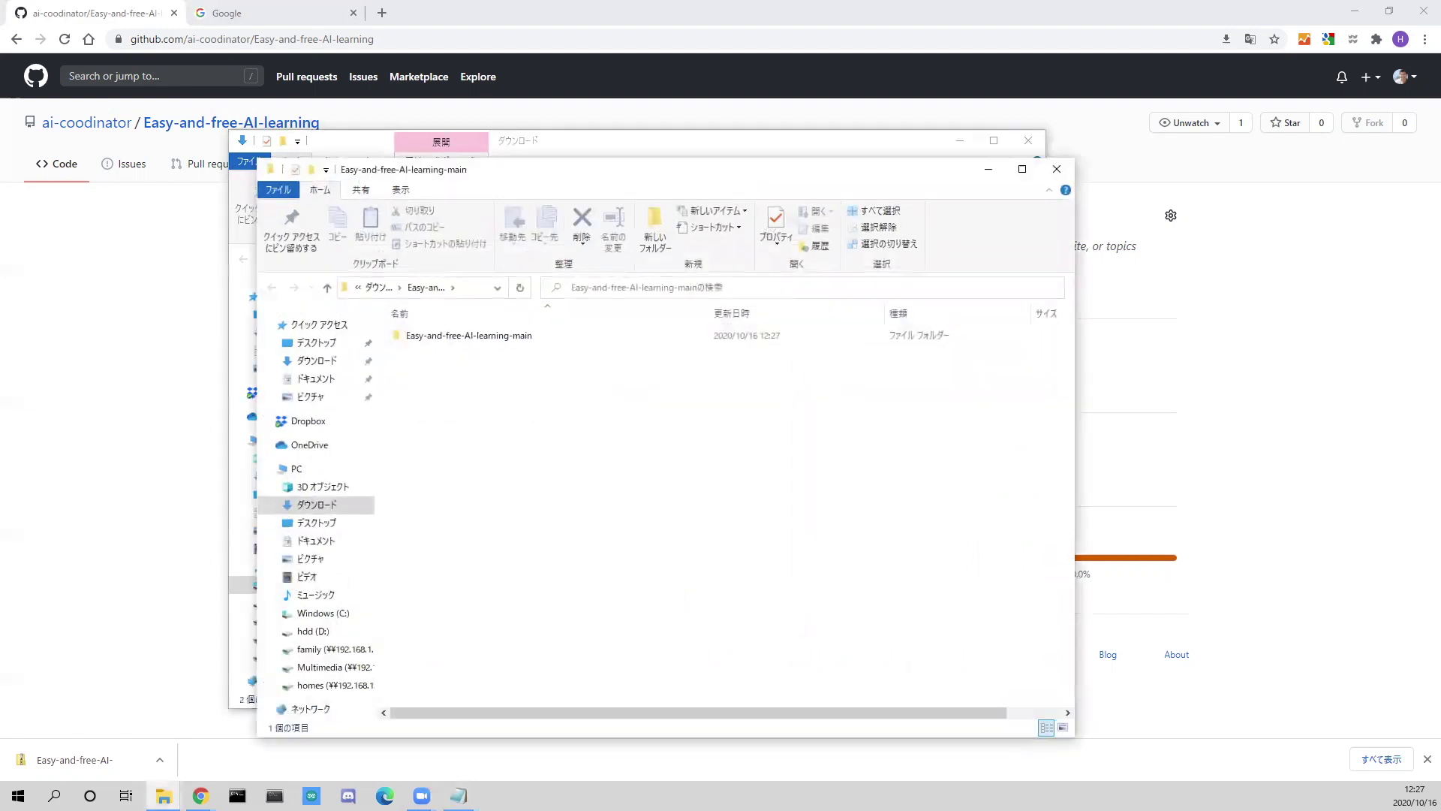
Browse to 01_Number_recognition, select Number_recognition.ipynb, and return to the Google page
double_click(469, 336)
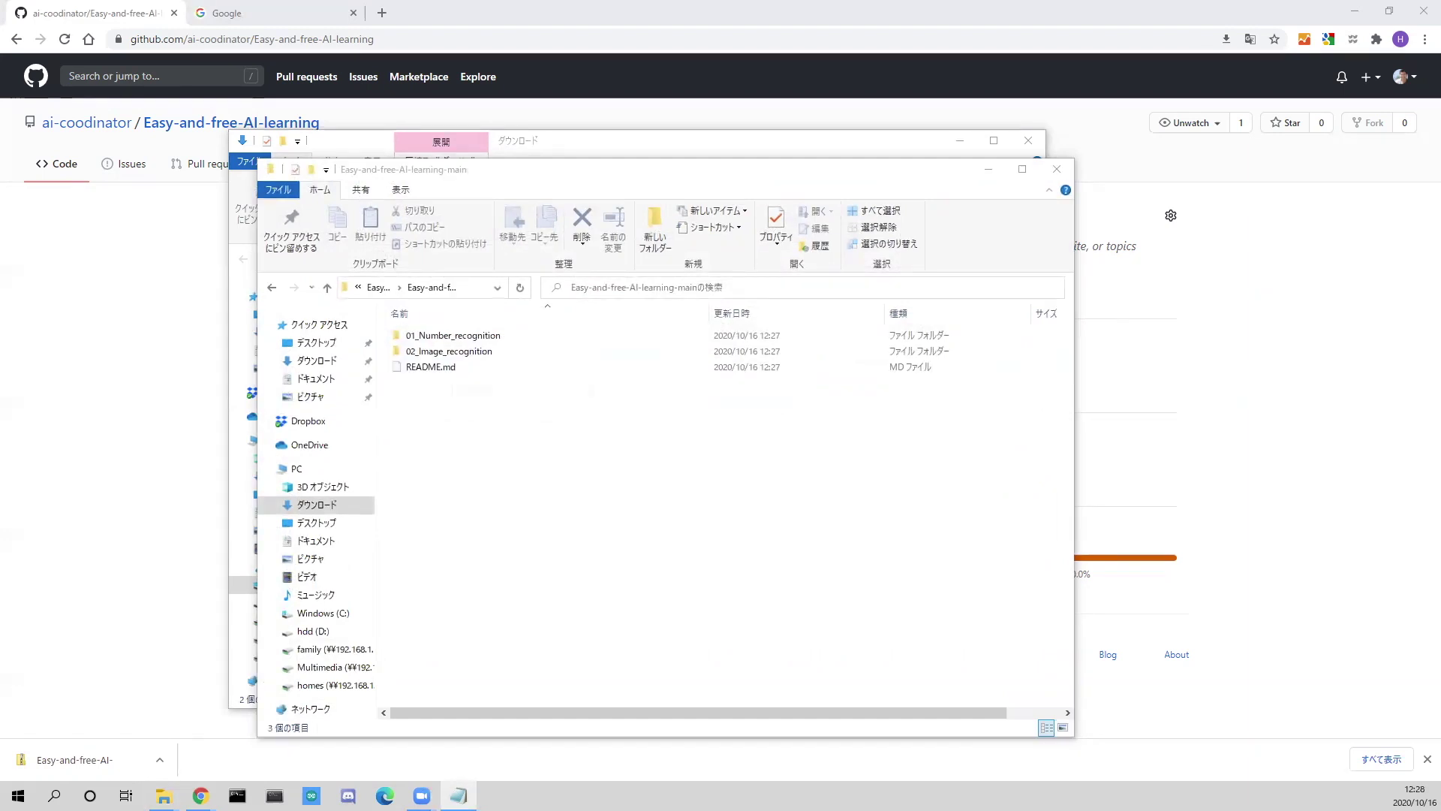
double_click(453, 335)
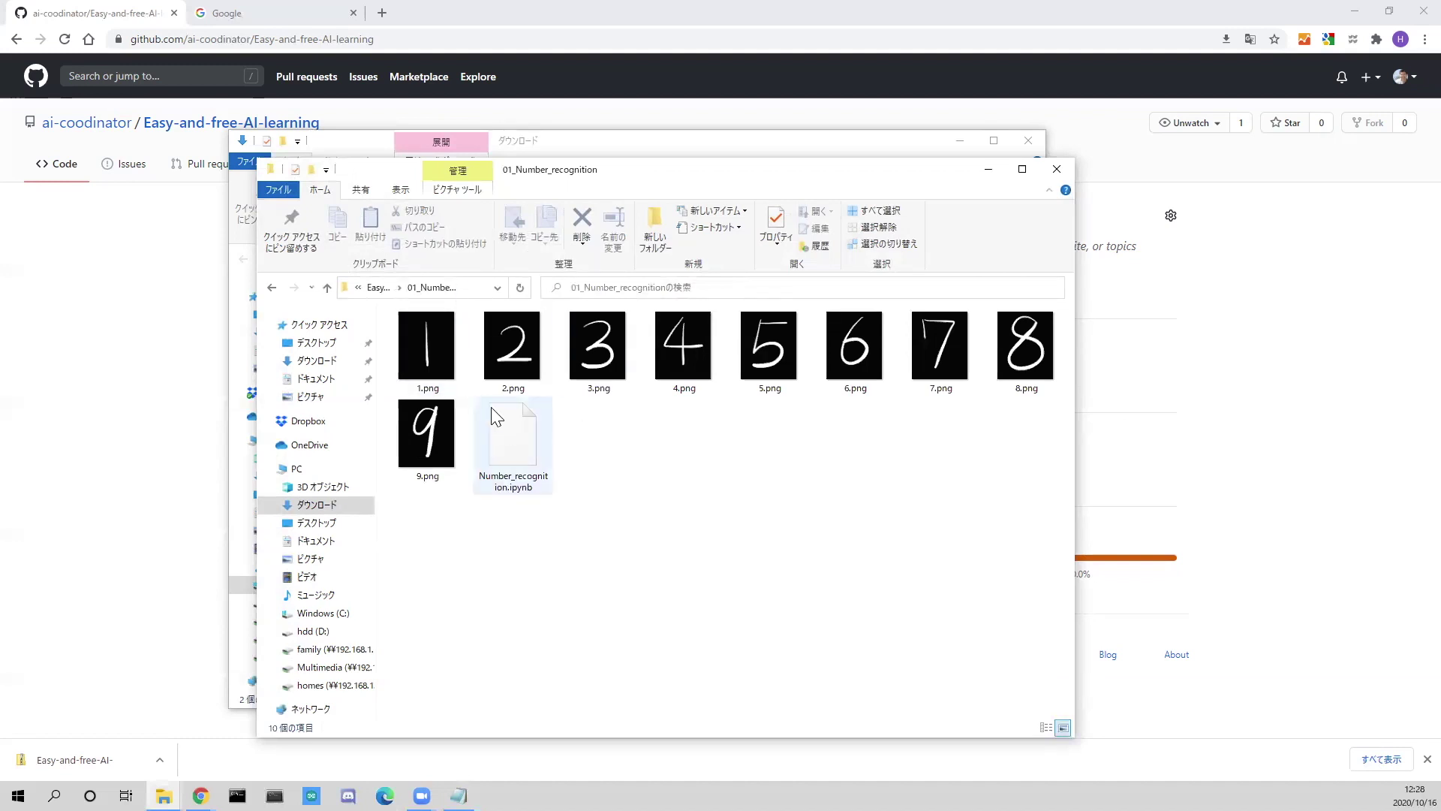
left_click(509, 437)
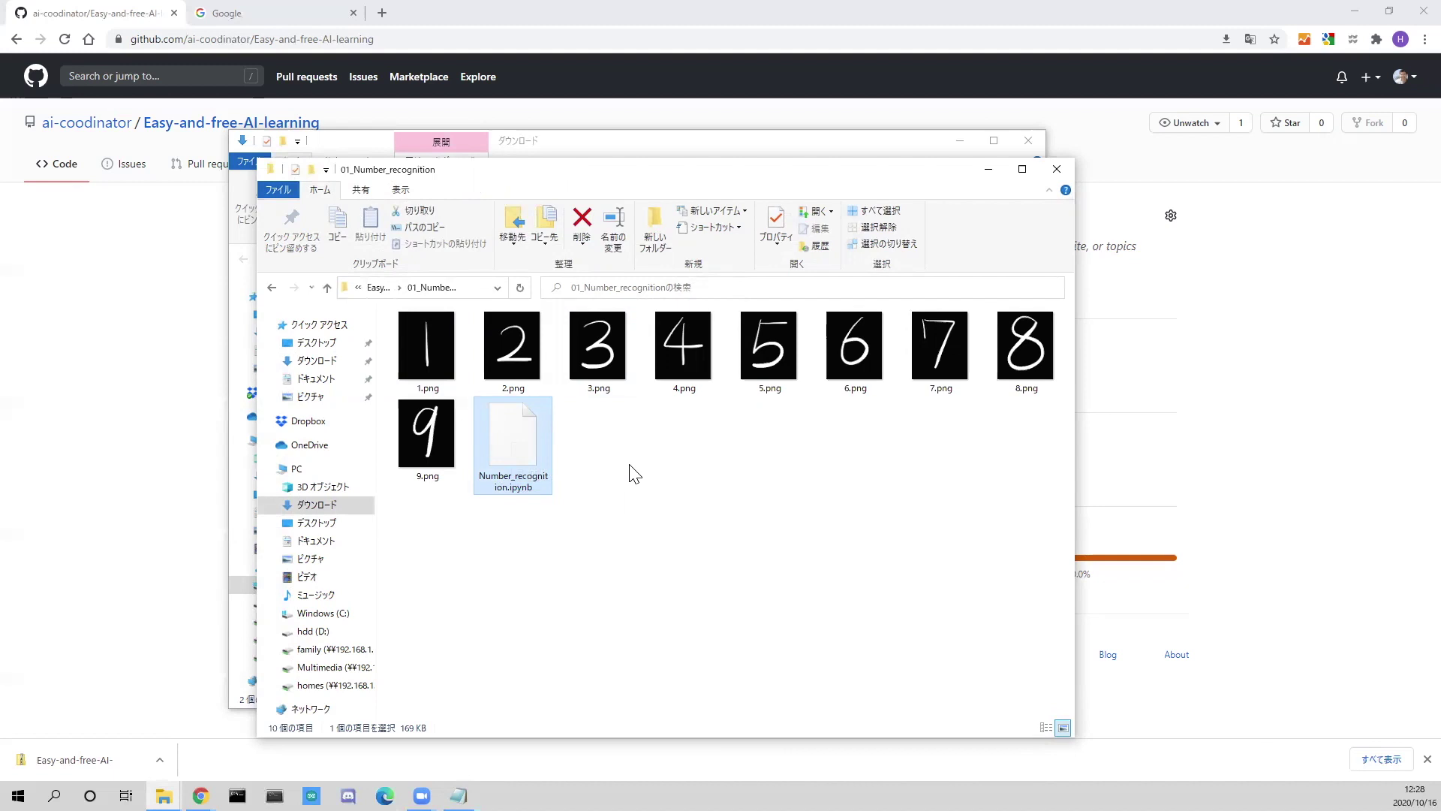
left_click(234, 16)
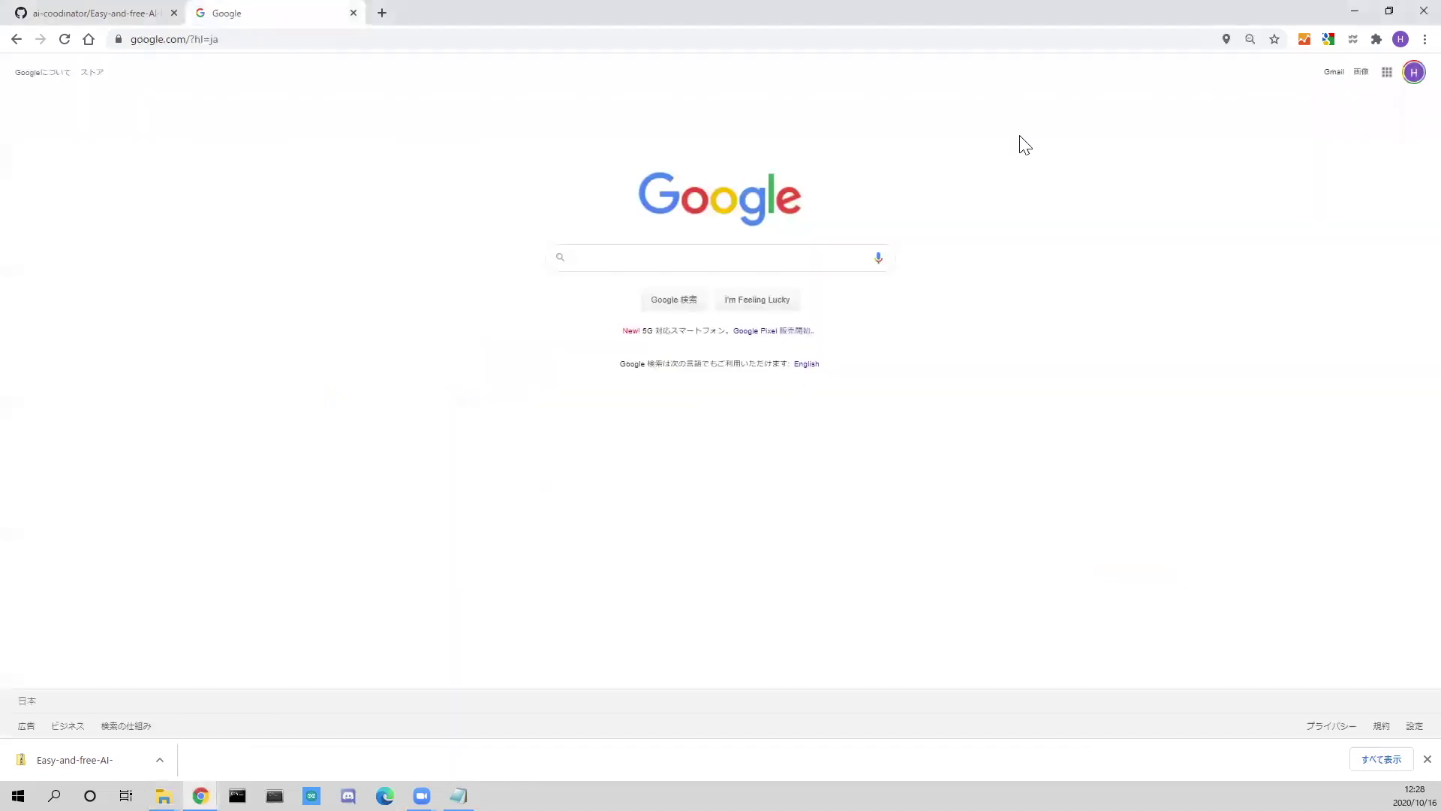
left_click(1388, 74)
Create the blank Colaboratory notebook Untitled0.ipynb from Google Drive's More menu
left_click(1271, 295)
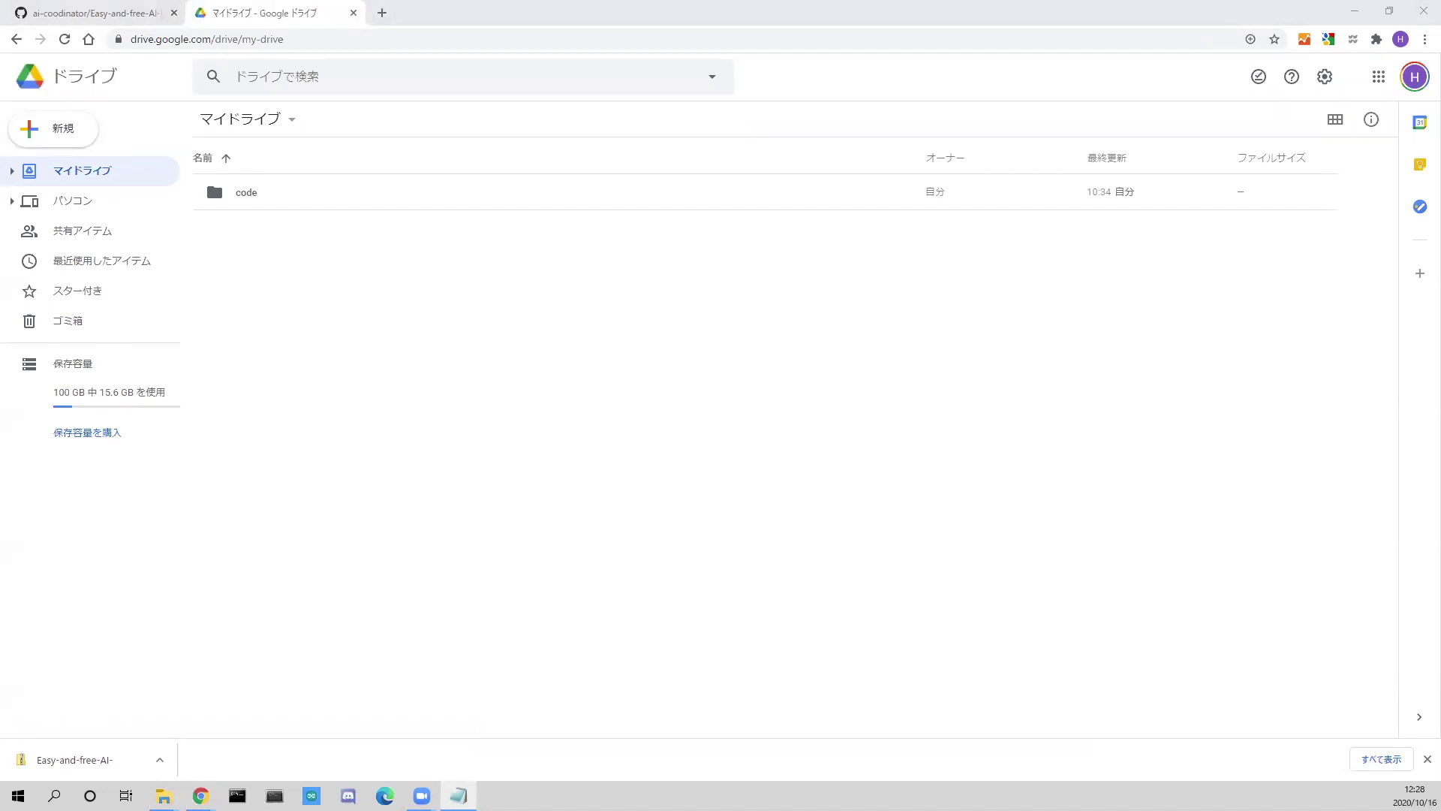
right_click(480, 329)
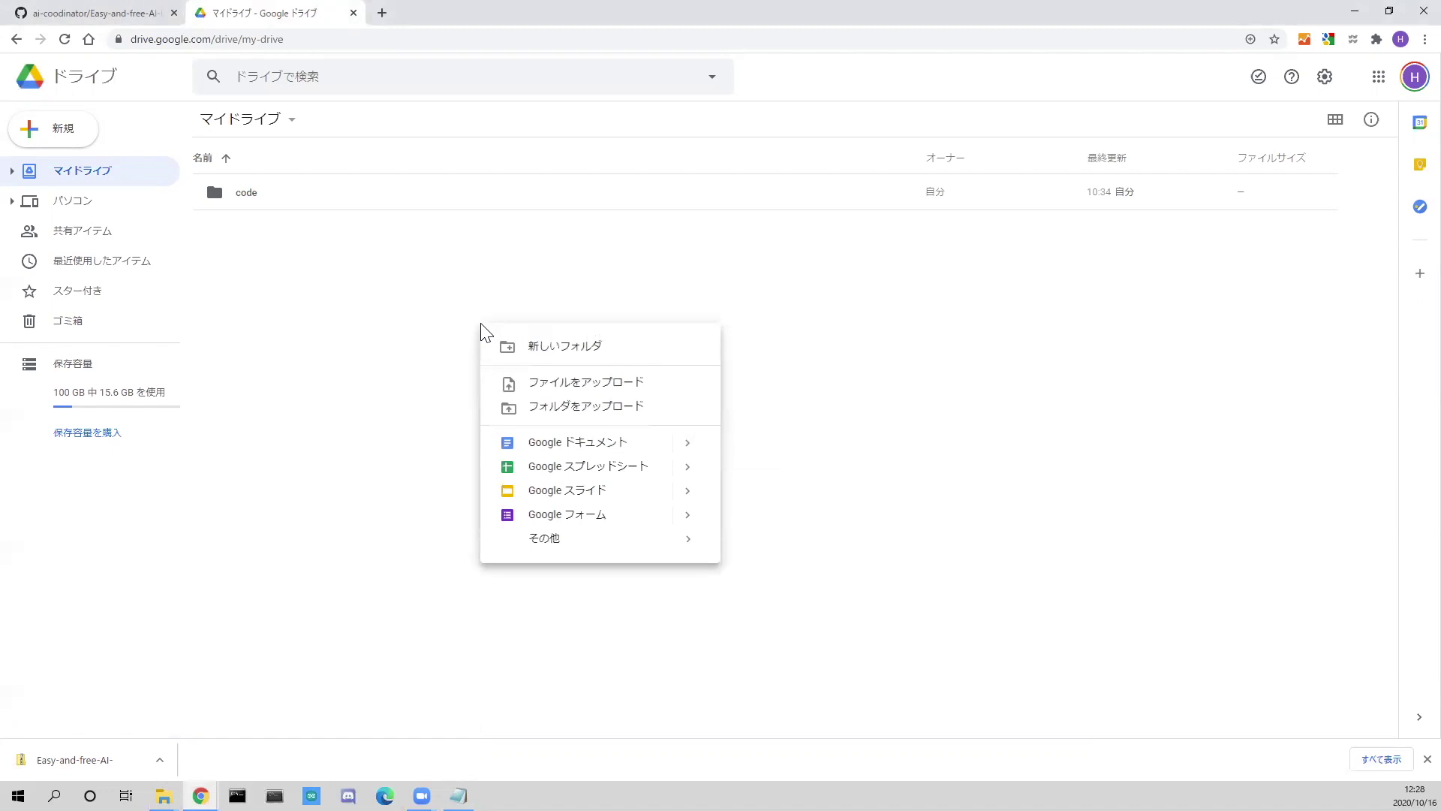
mouse_move(601, 538)
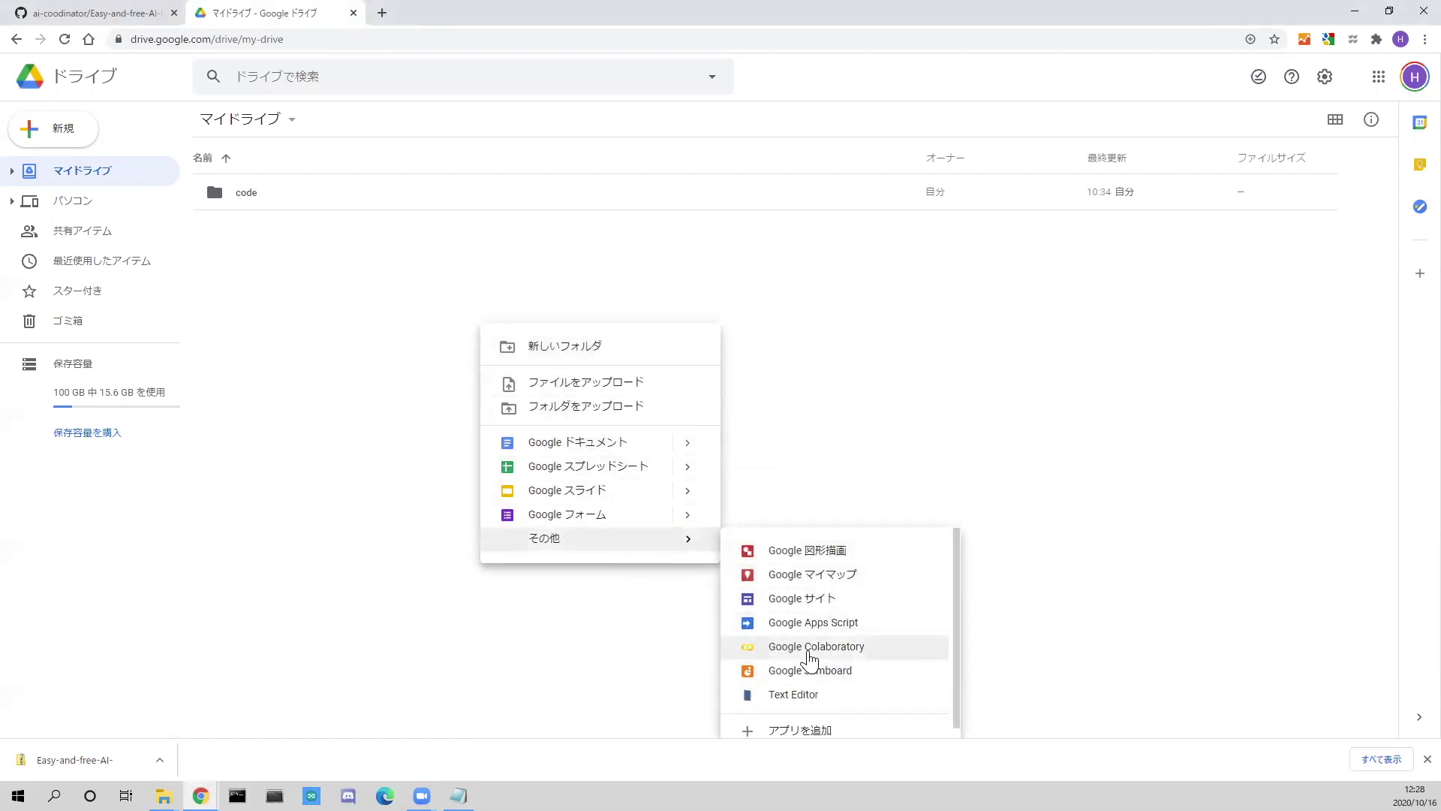
left_click(813, 647)
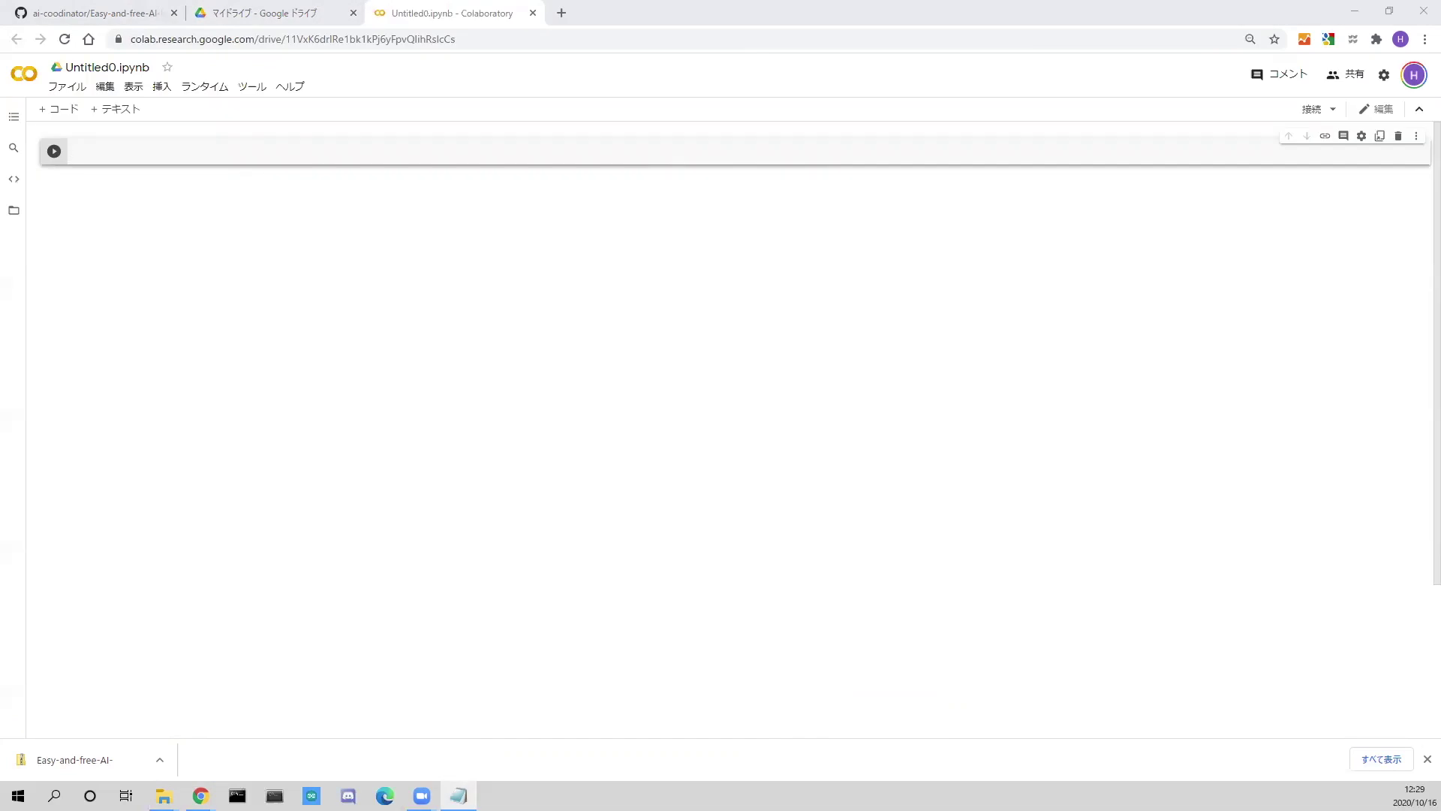
left_click(65, 86)
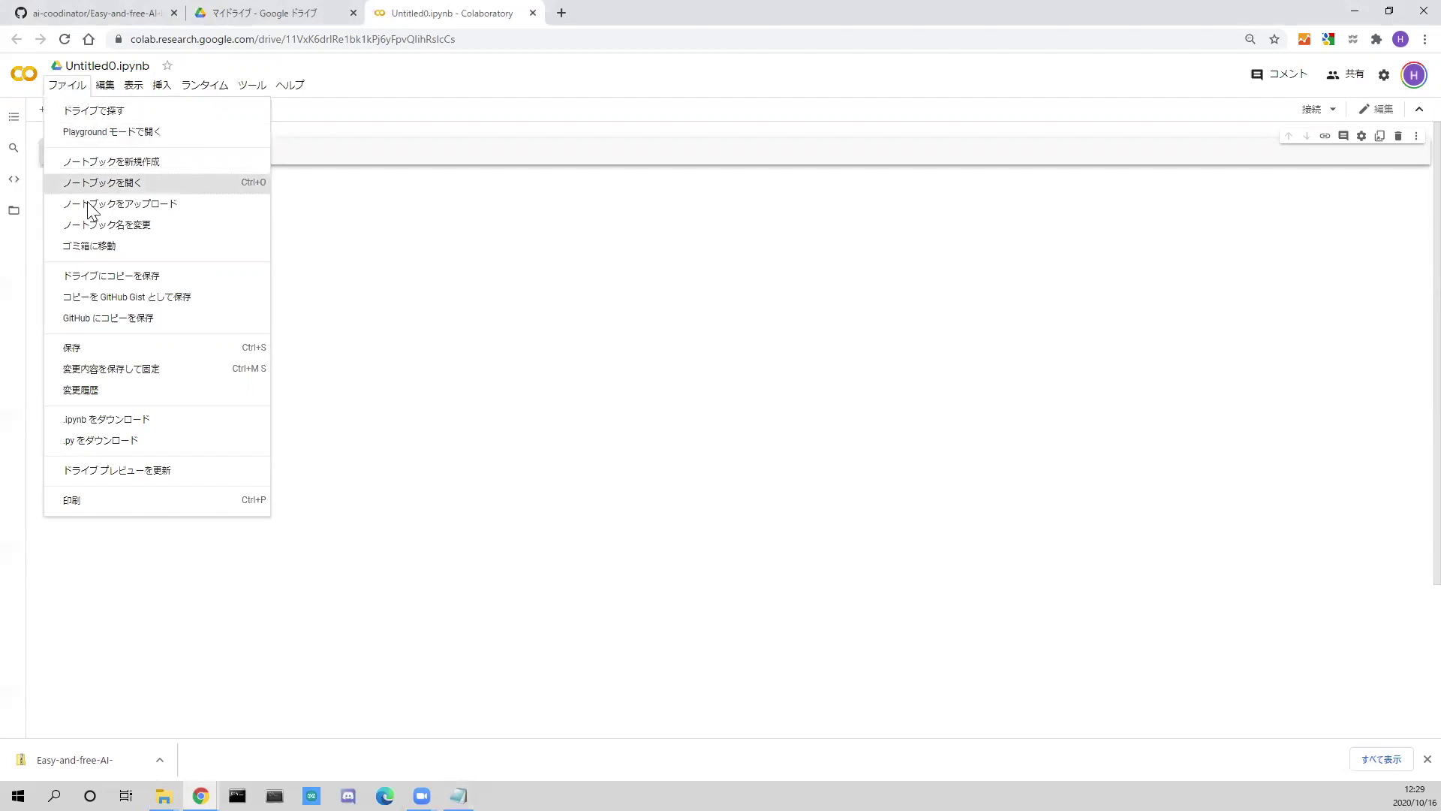
Upload Number_recognition.ipynb from the 01_Number_recognition folder with File > Upload notebook
left_click(120, 204)
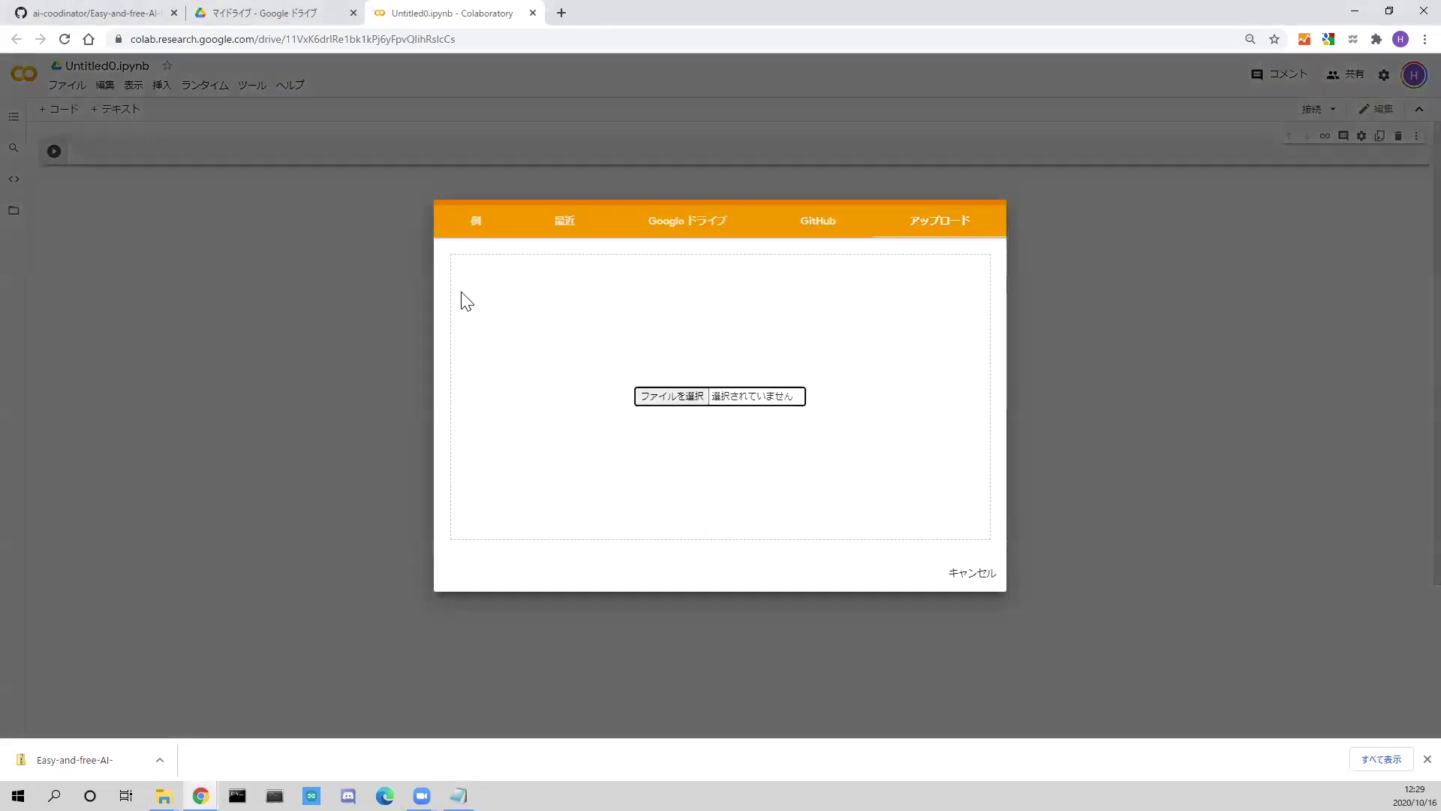
left_click(666, 400)
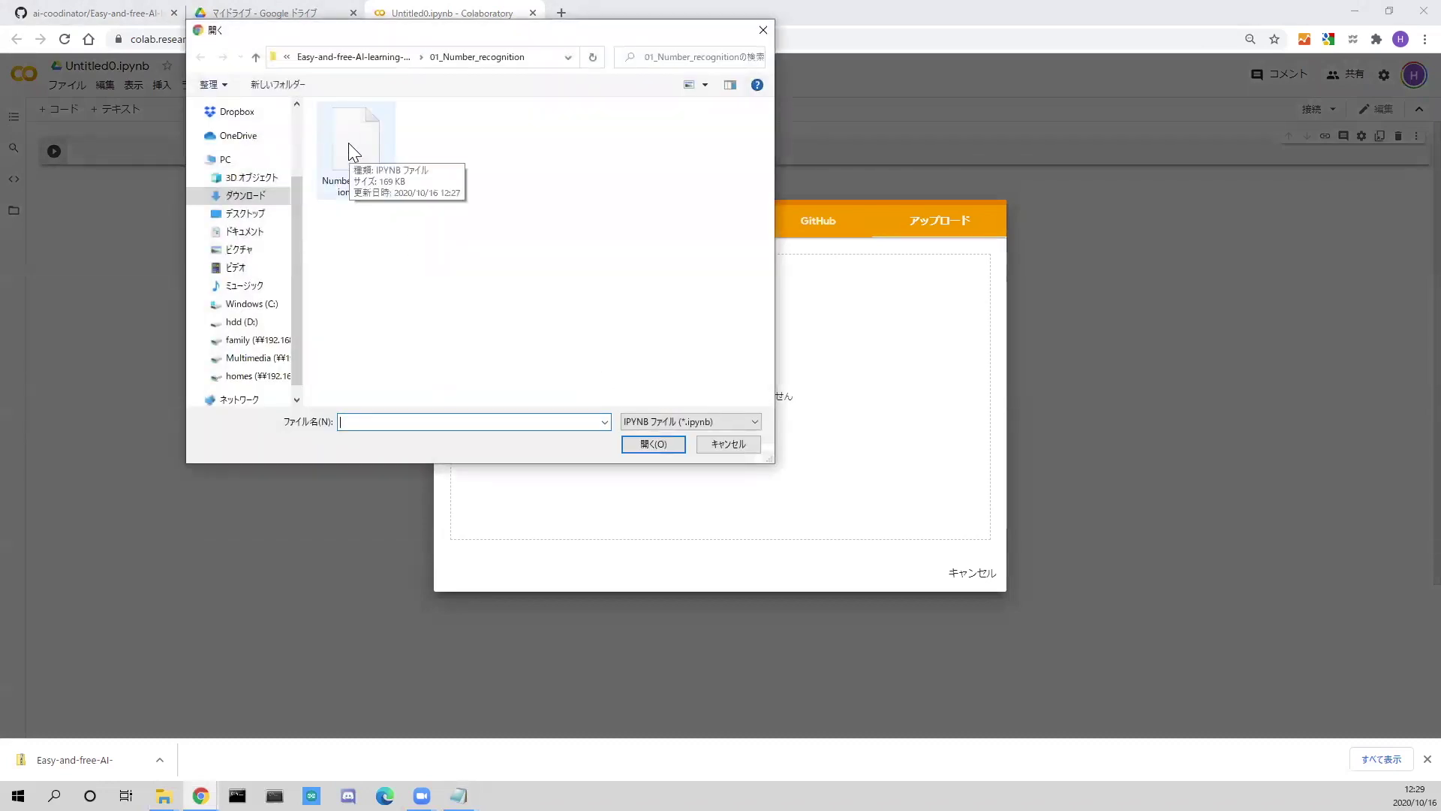
double_click(354, 151)
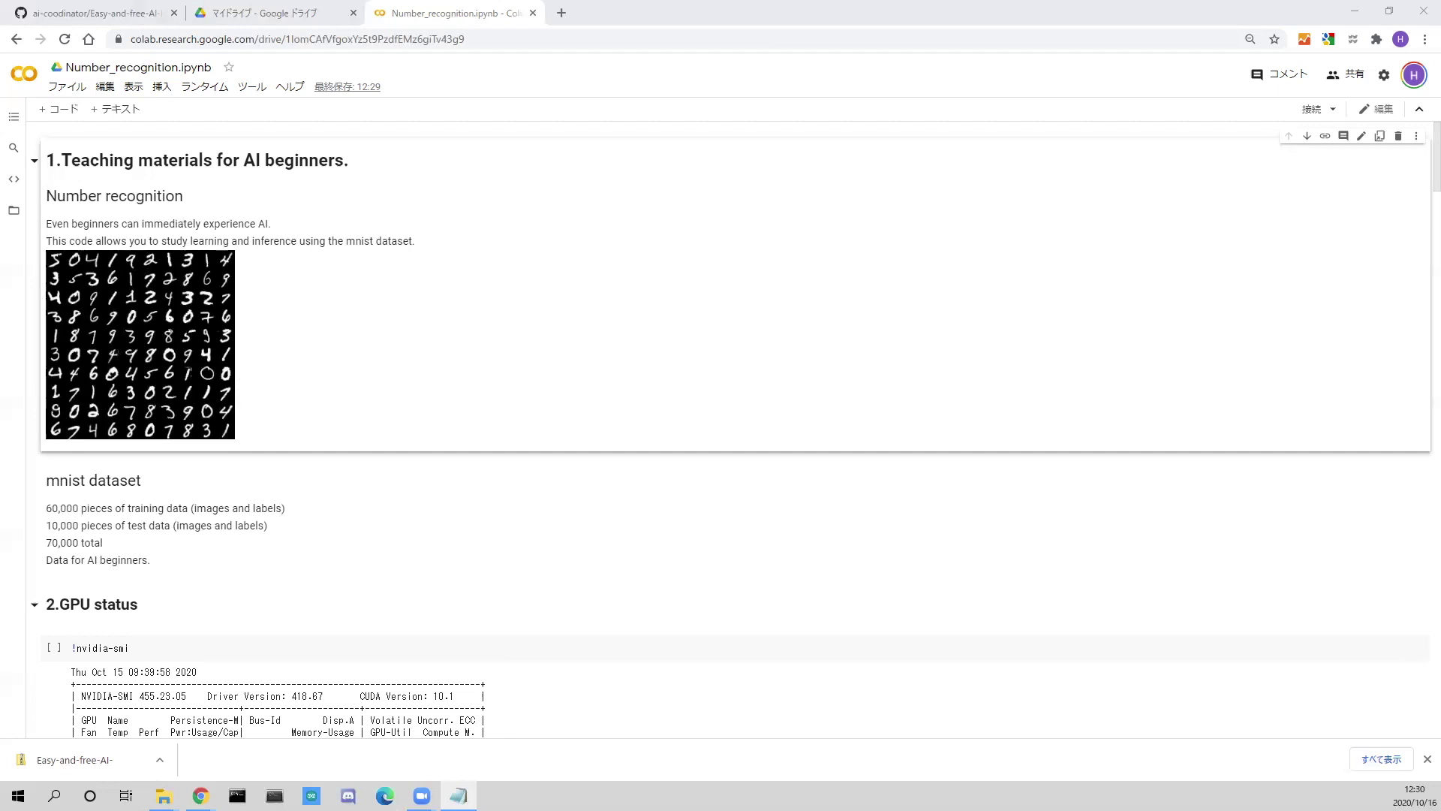
scroll(186, 427, "down", 1)
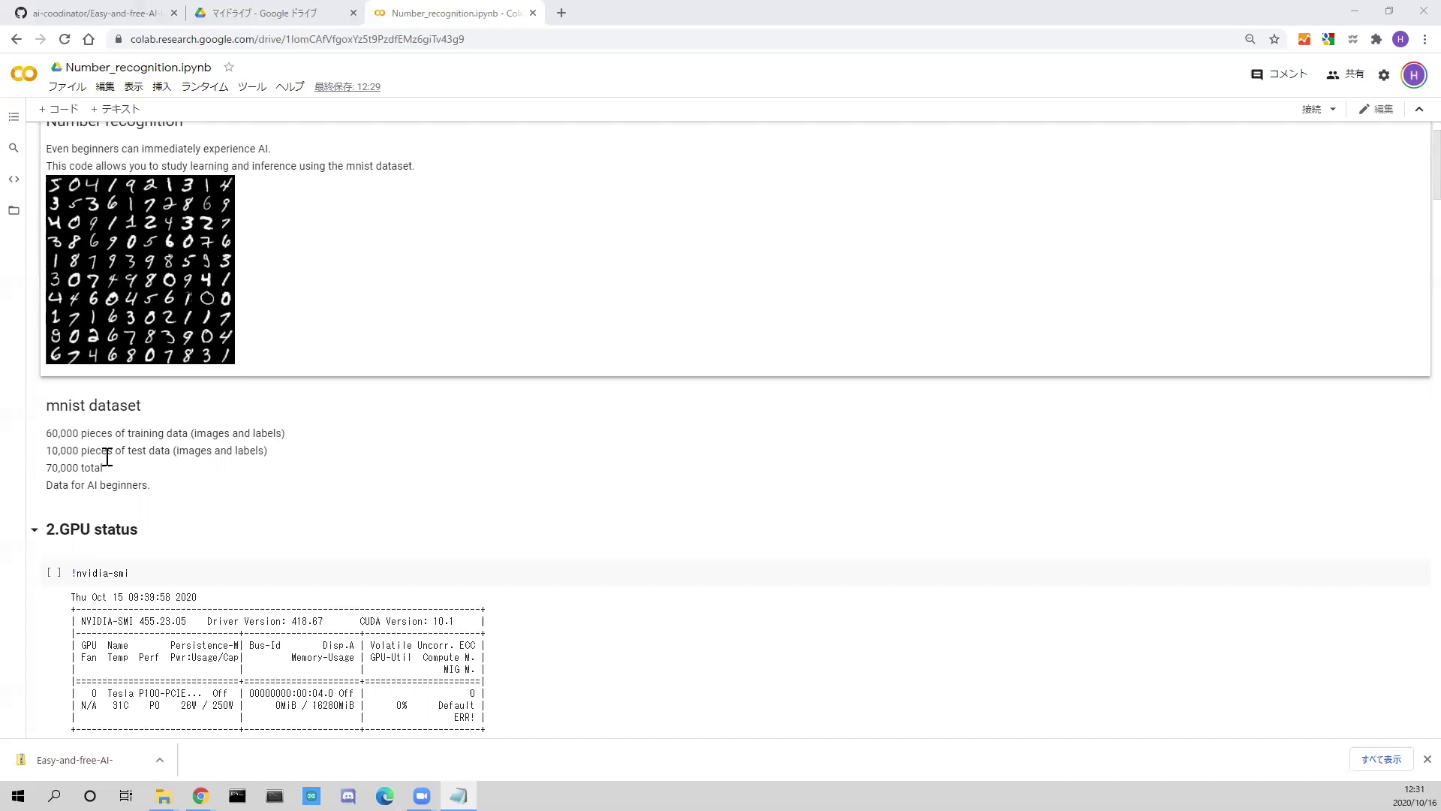
scroll(231, 439, "down", 2)
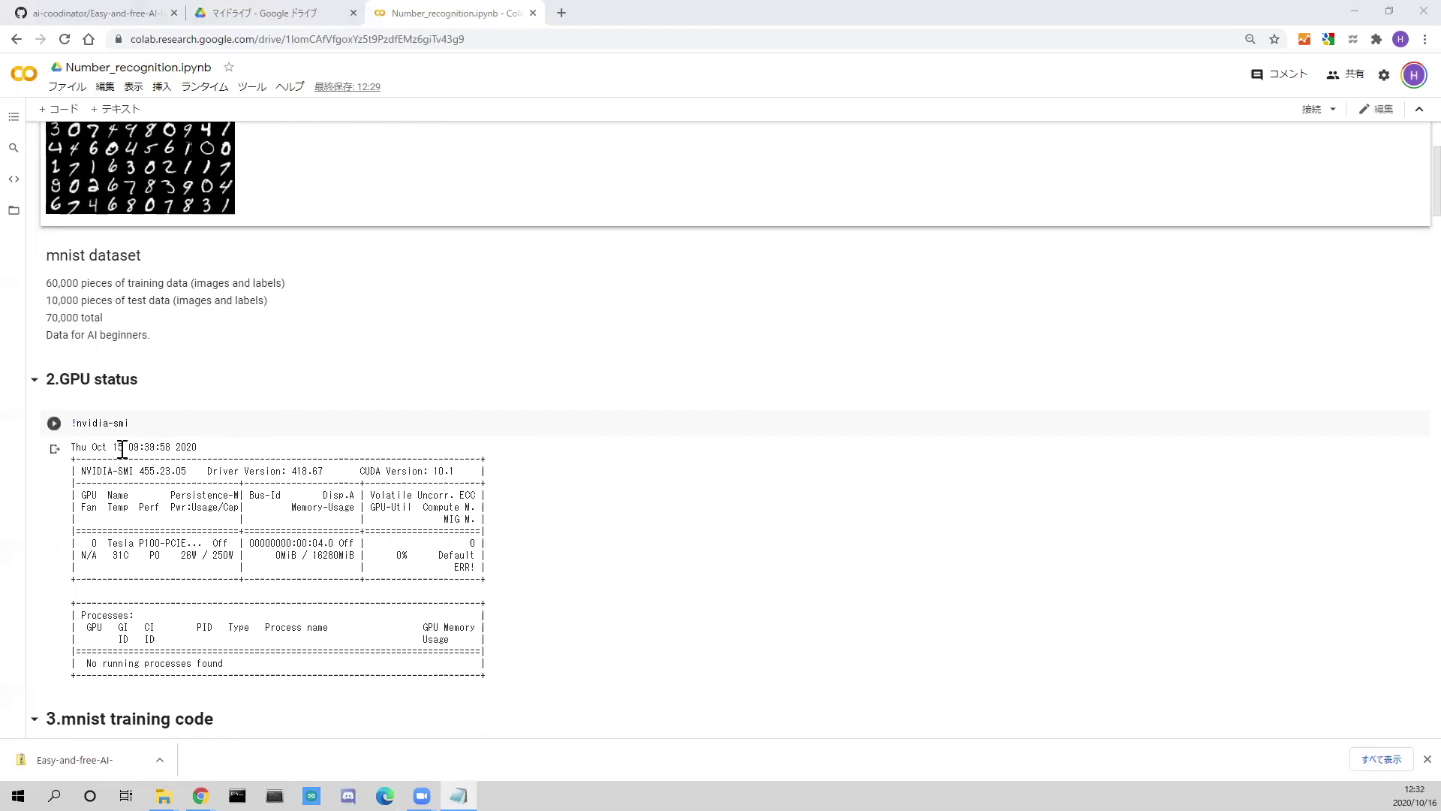
Save GPU as the hardware accelerator in the runtime type settings
left_click(204, 86)
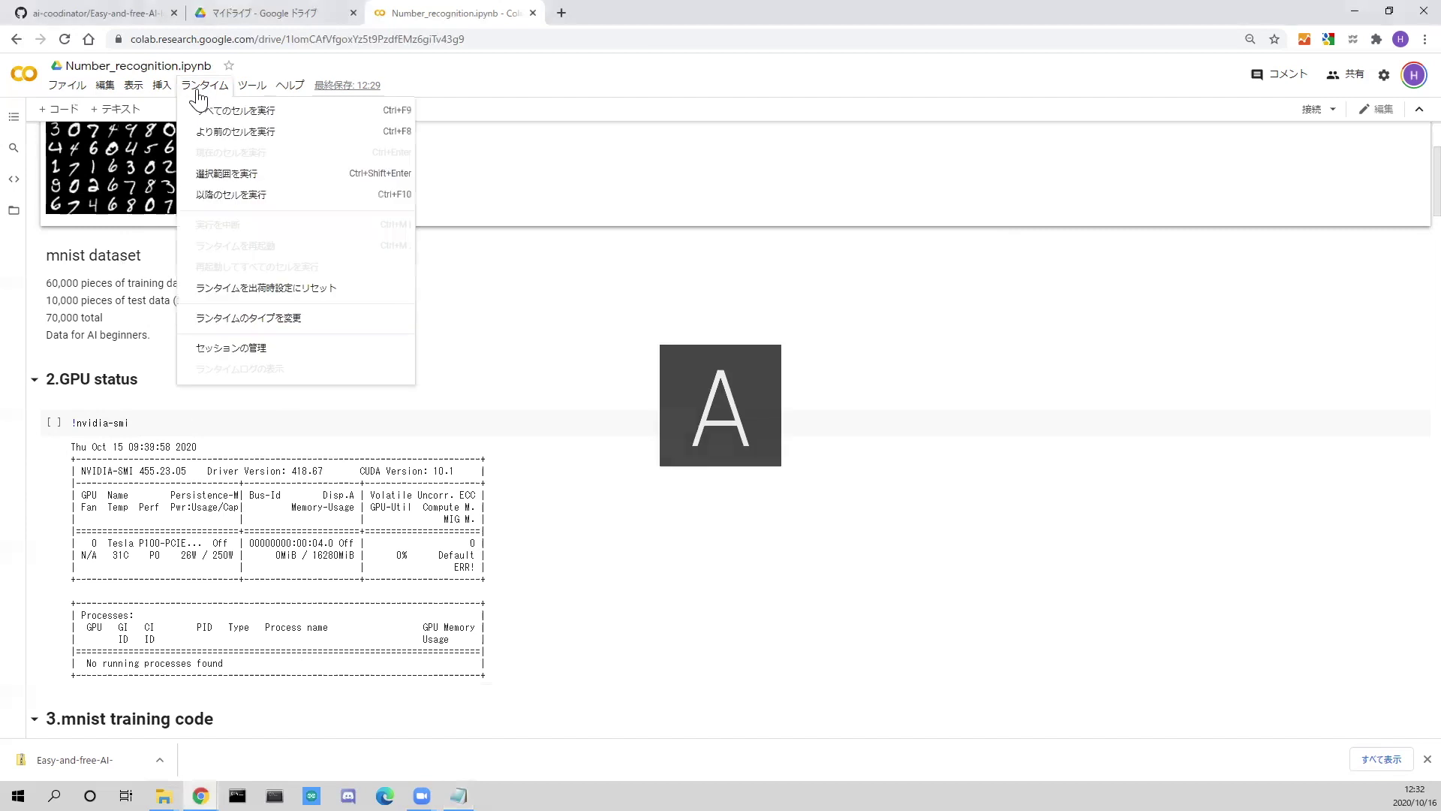
left_click(247, 317)
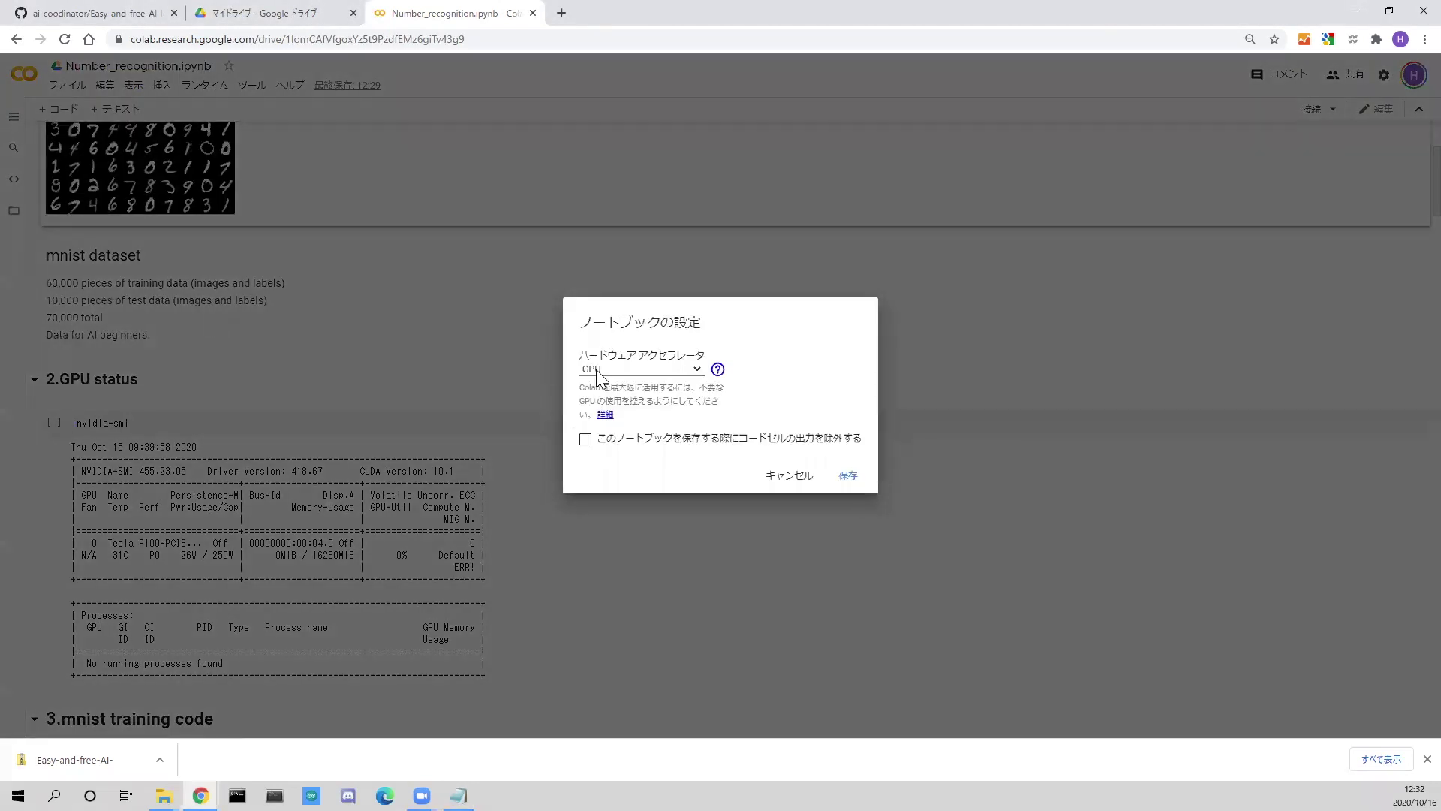
left_click(847, 475)
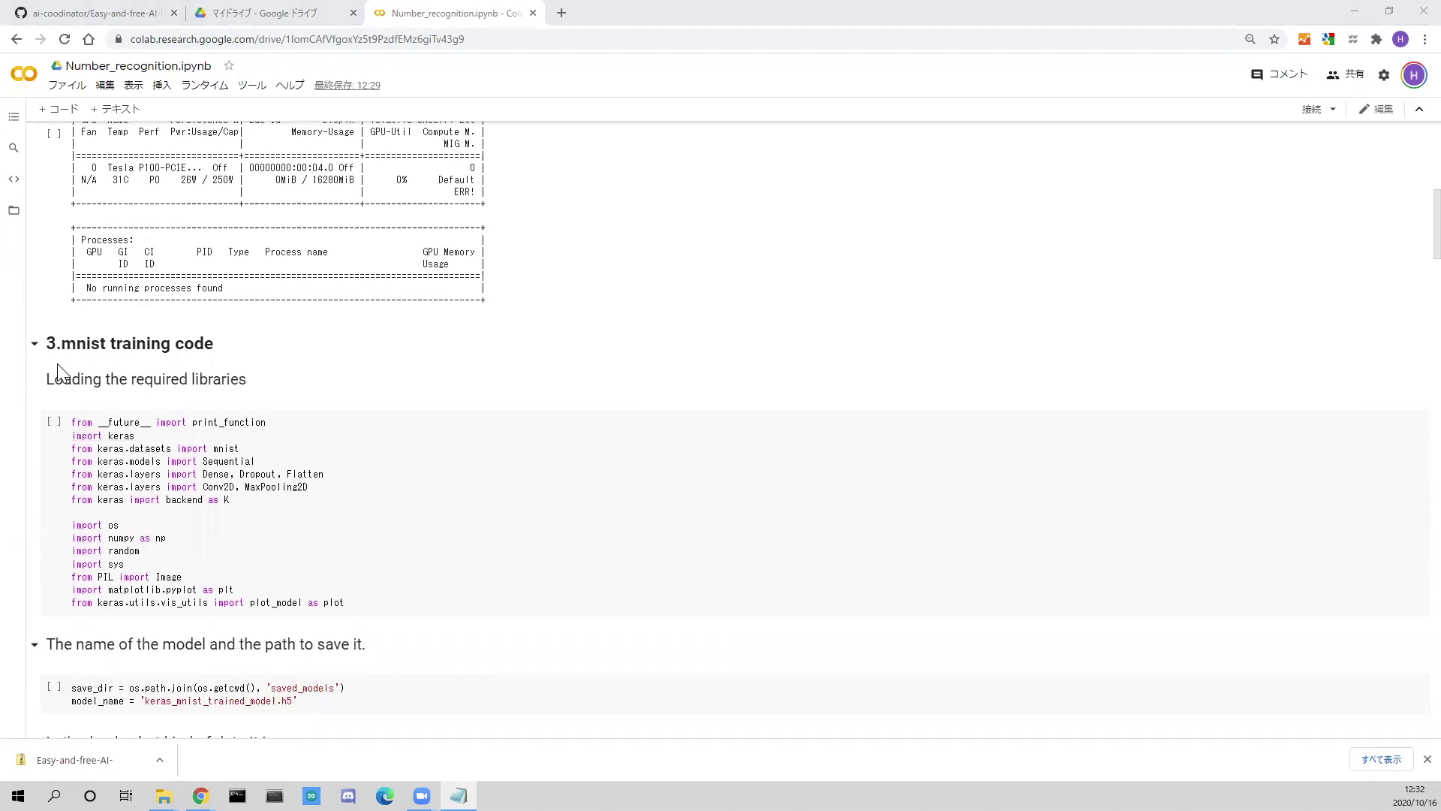
scroll(59, 372, "down", 2)
scroll(59, 373, "down", 2)
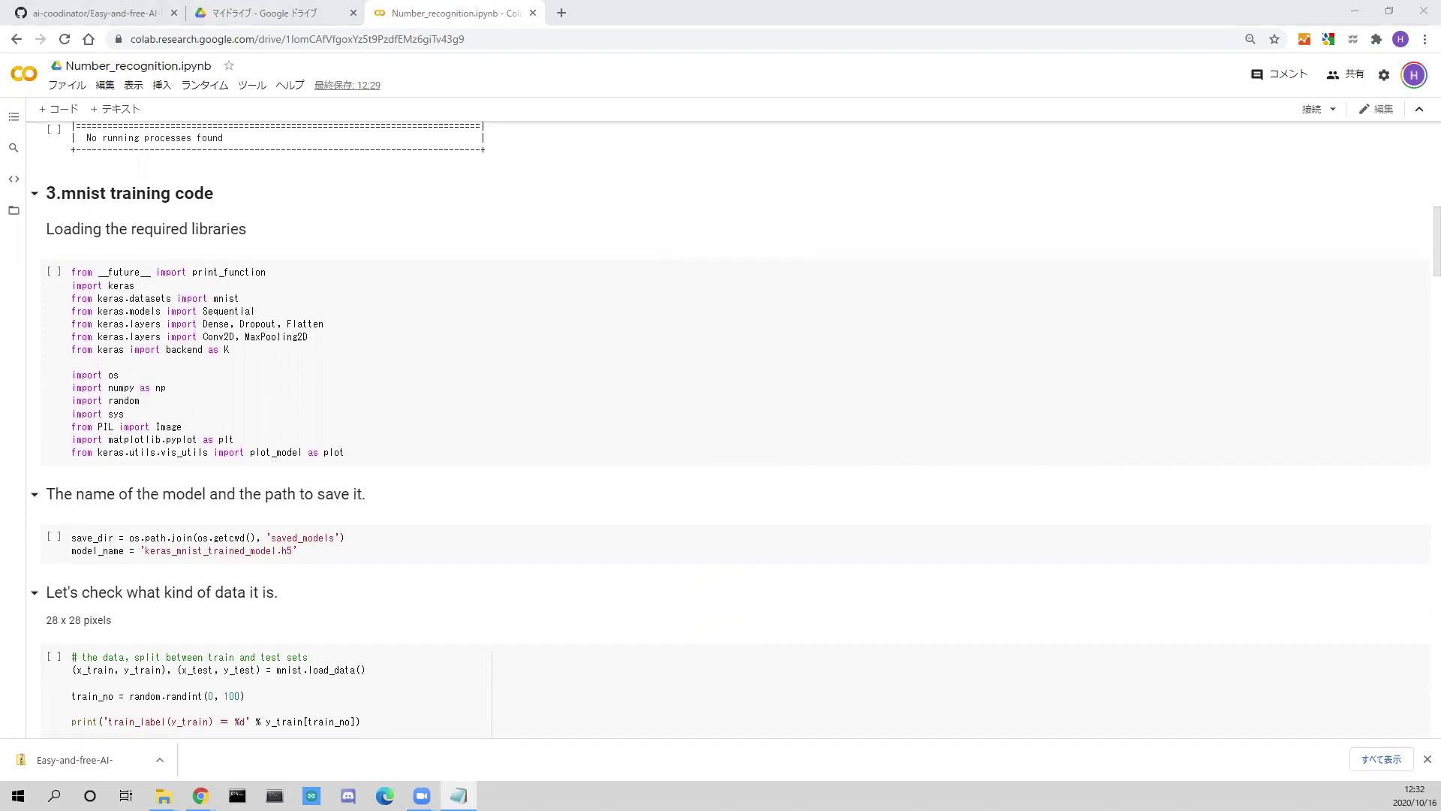
scroll(75, 393, "down", 2)
scroll(76, 392, "down", 2)
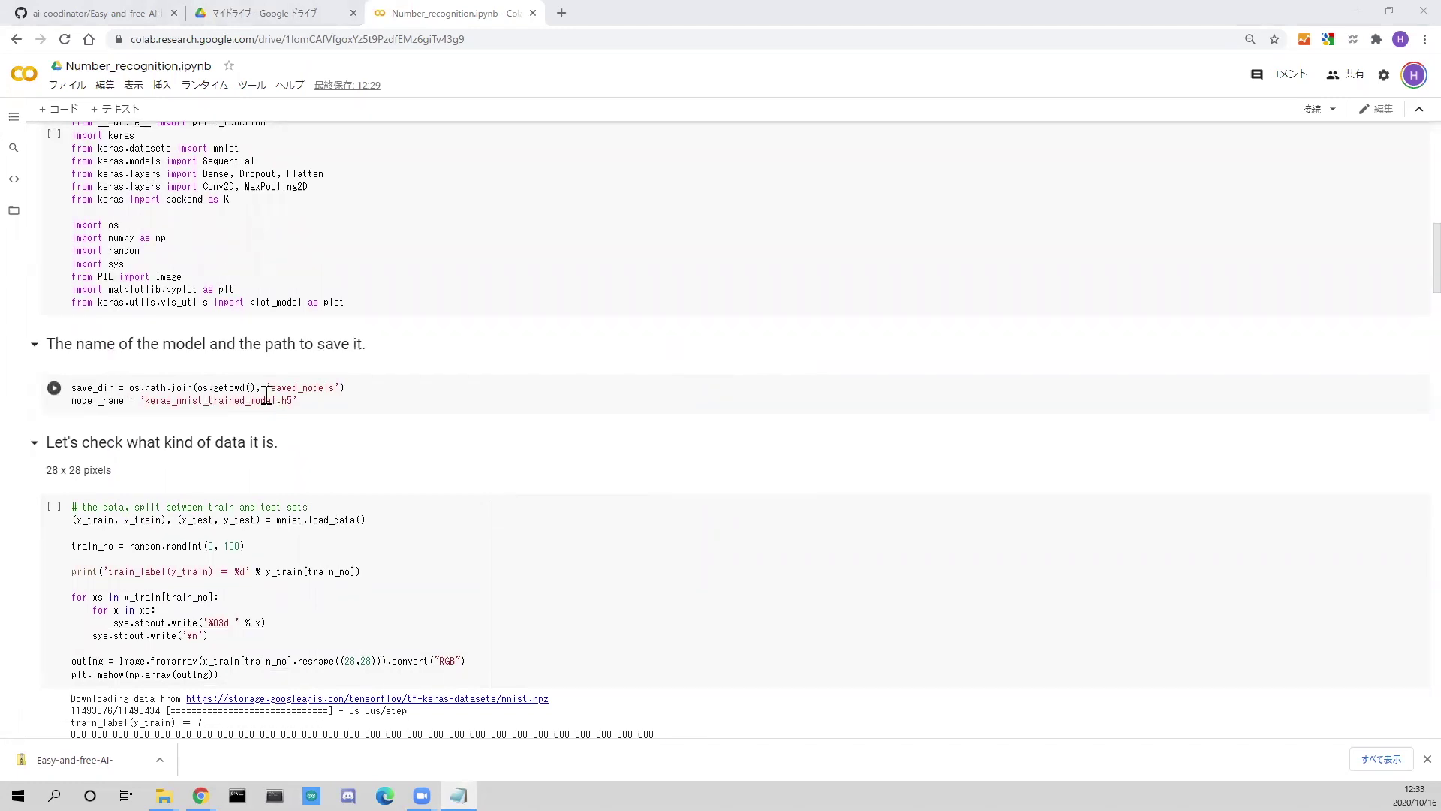
scroll(74, 393, "down", 2)
scroll(76, 393, "down", 1)
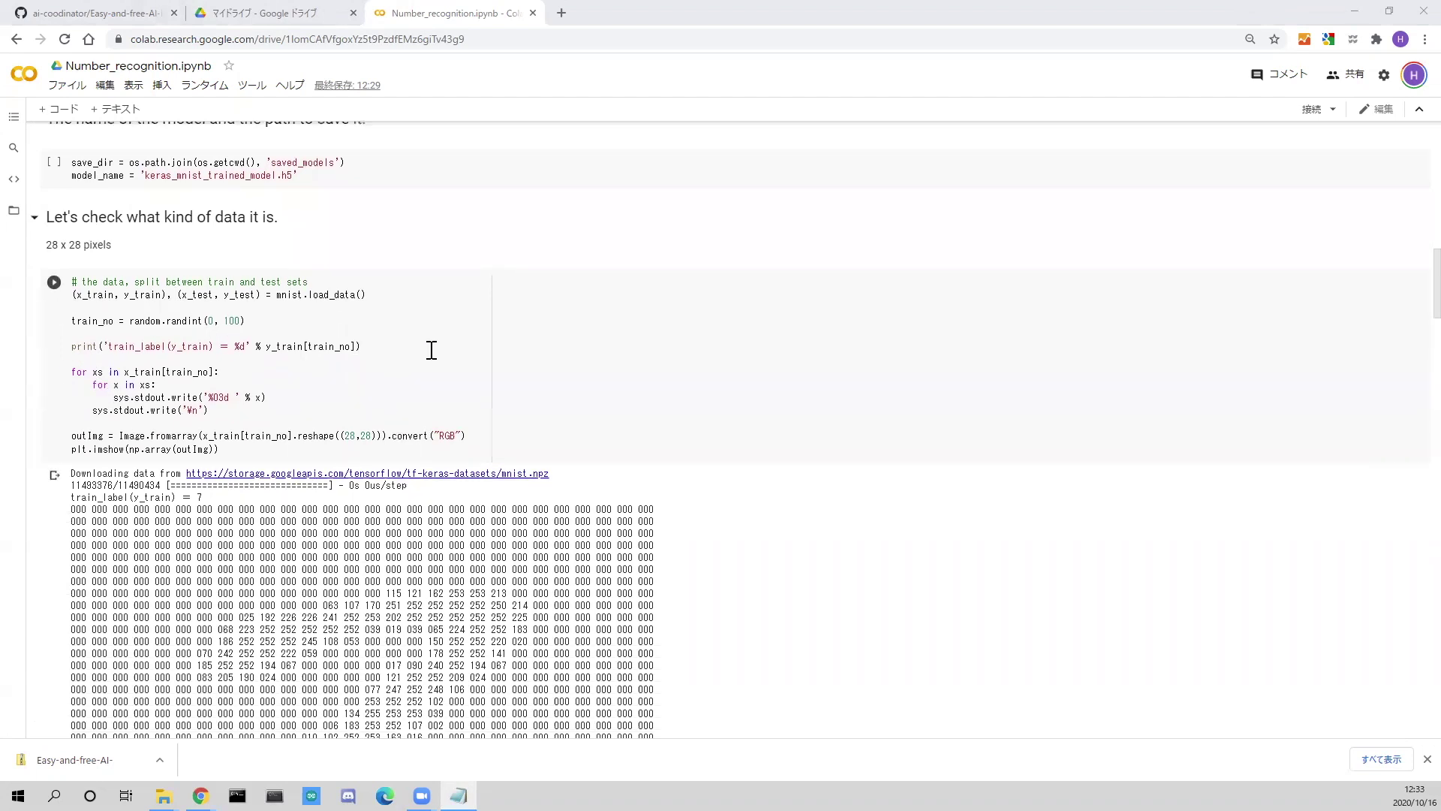
scroll(260, 383, "down", 2)
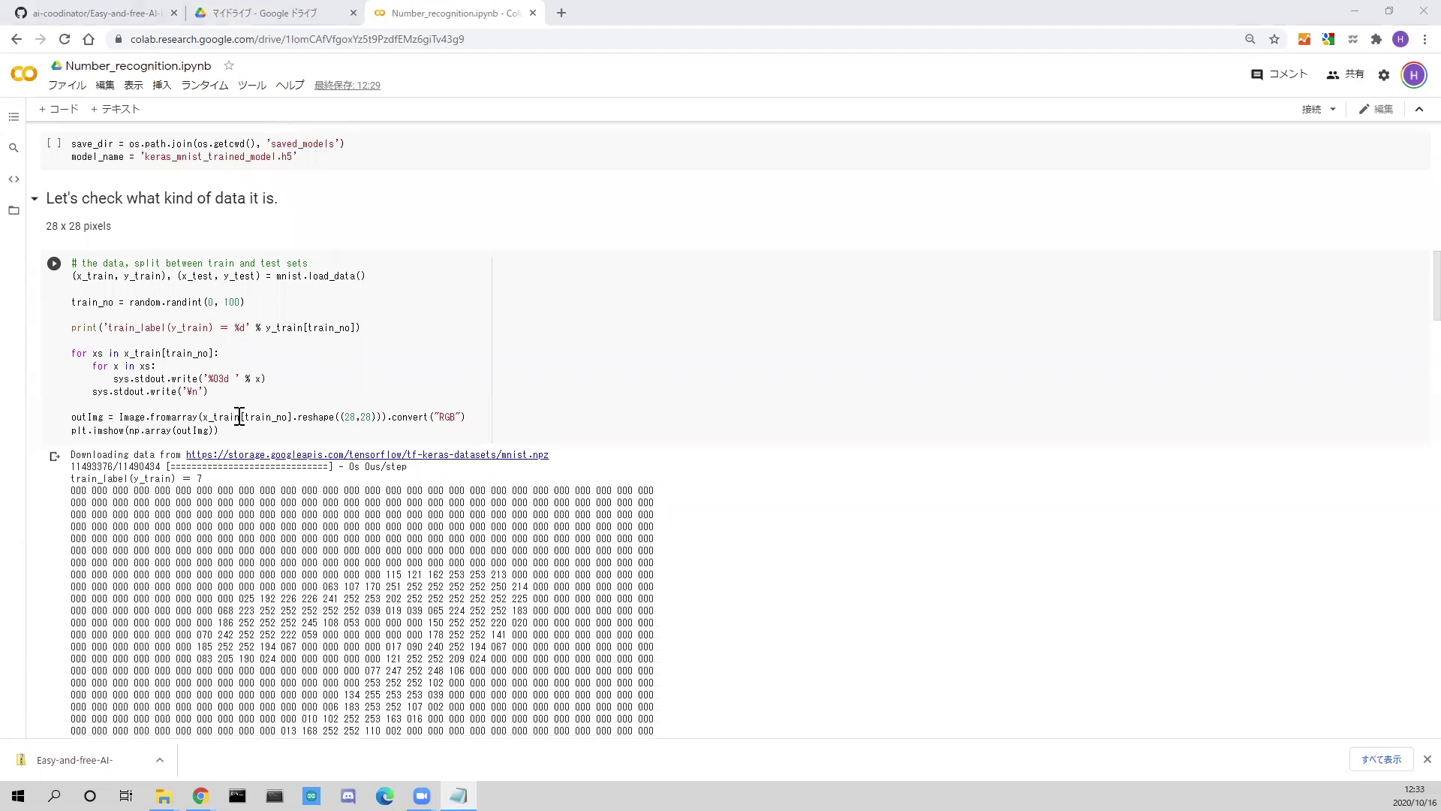
scroll(259, 383, "down", 2)
scroll(693, 370, "down", 2)
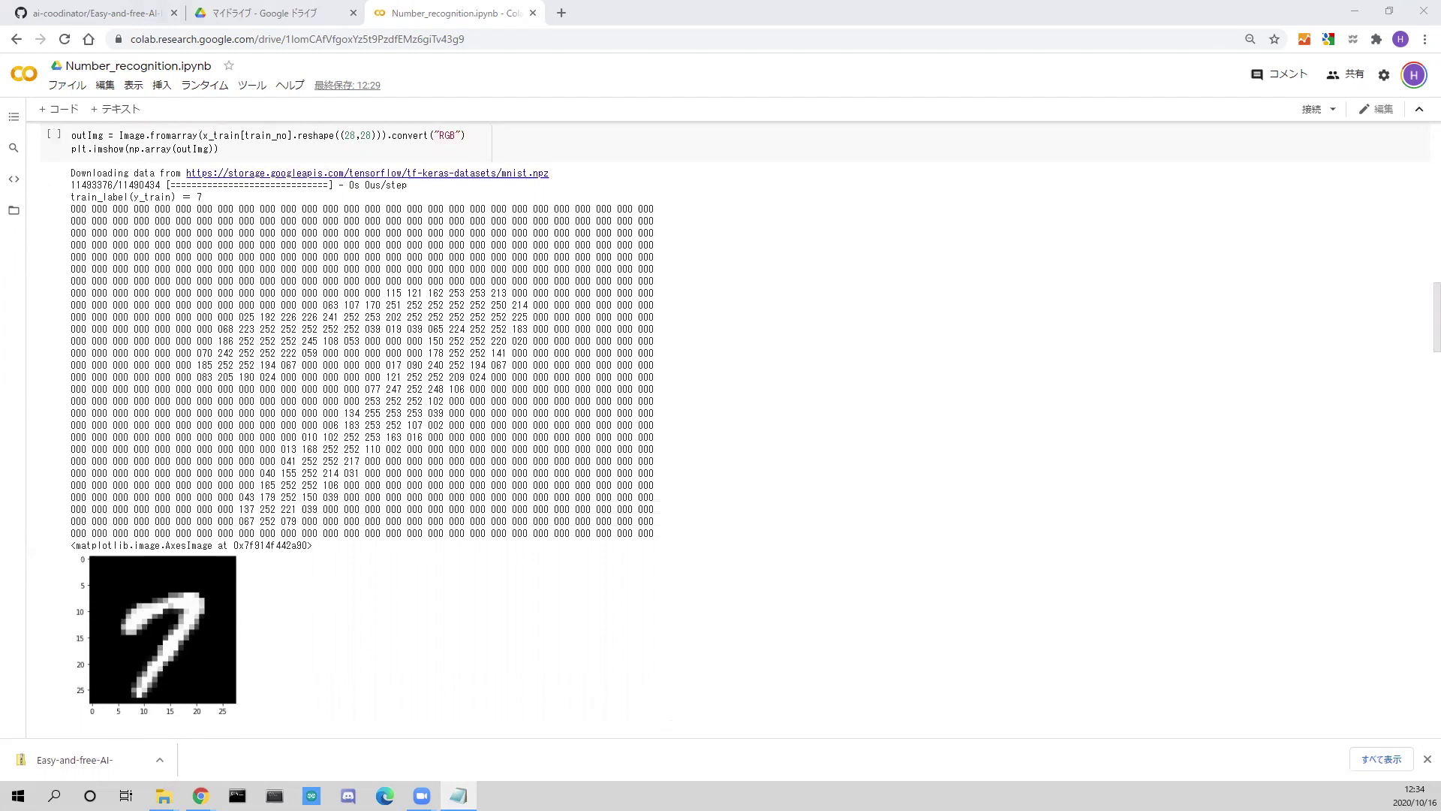
scroll(708, 402, "down", 4)
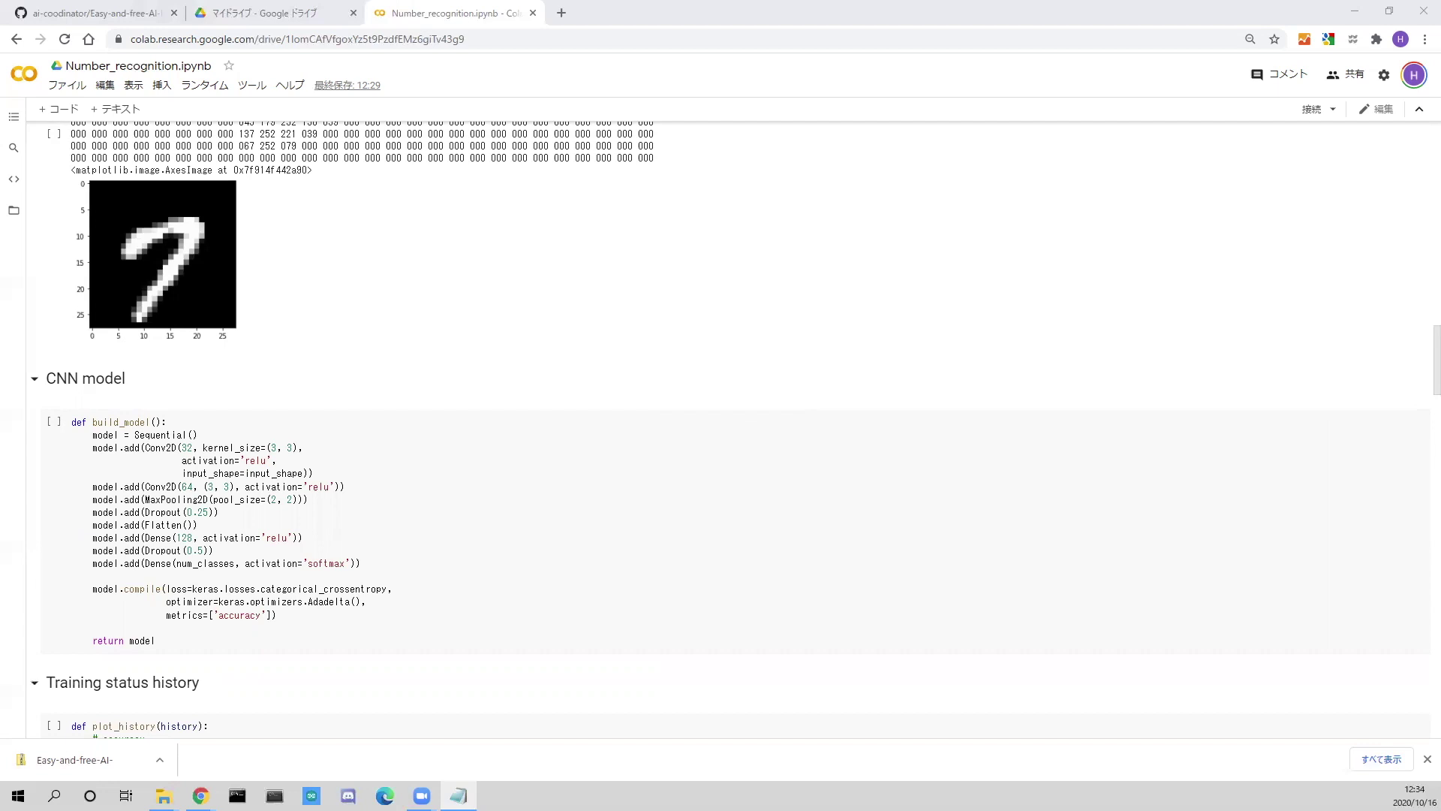
mouse_move(142, 567)
scroll(140, 567, "down", 3)
scroll(141, 542, "down", 3)
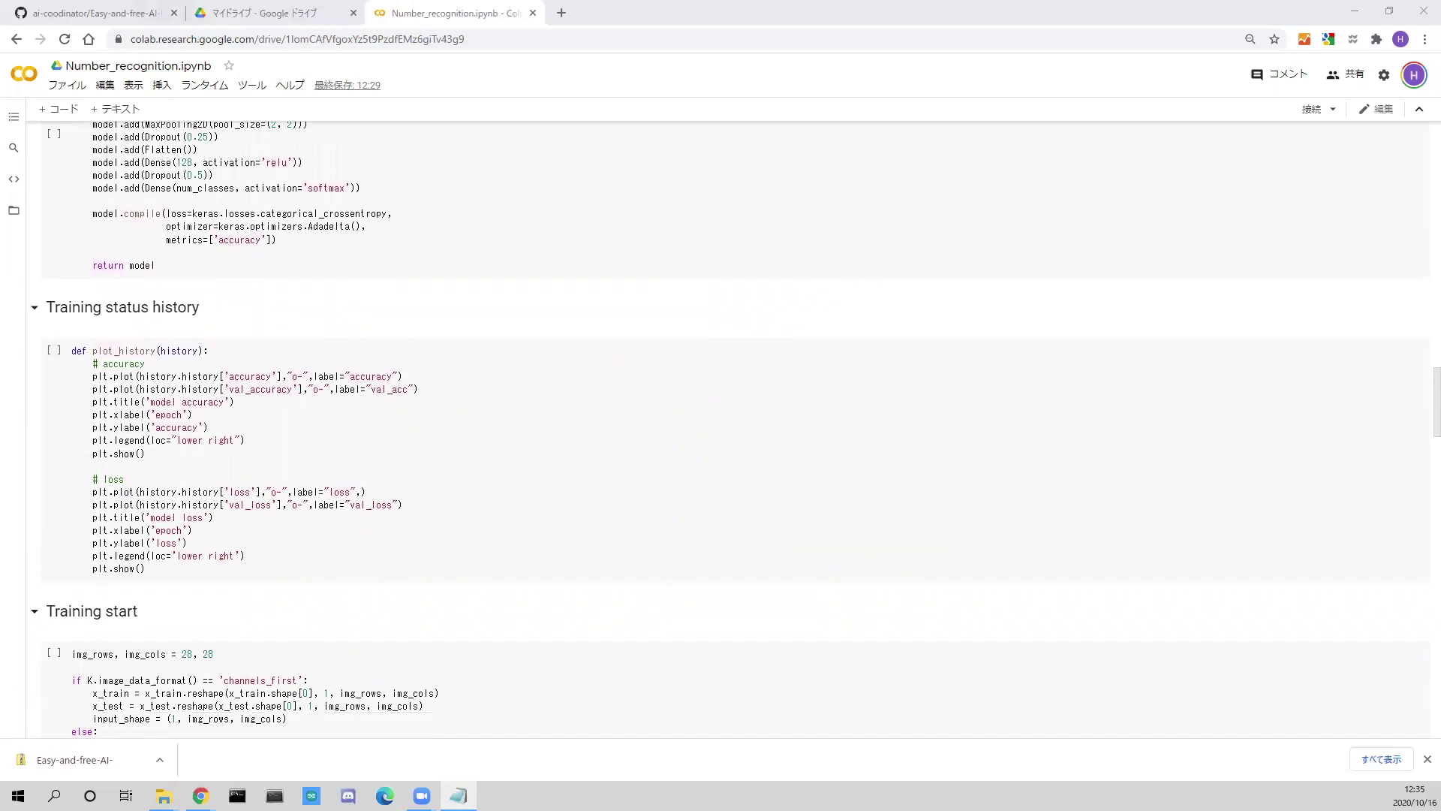
mouse_move(226, 450)
scroll(165, 409, "down", 5)
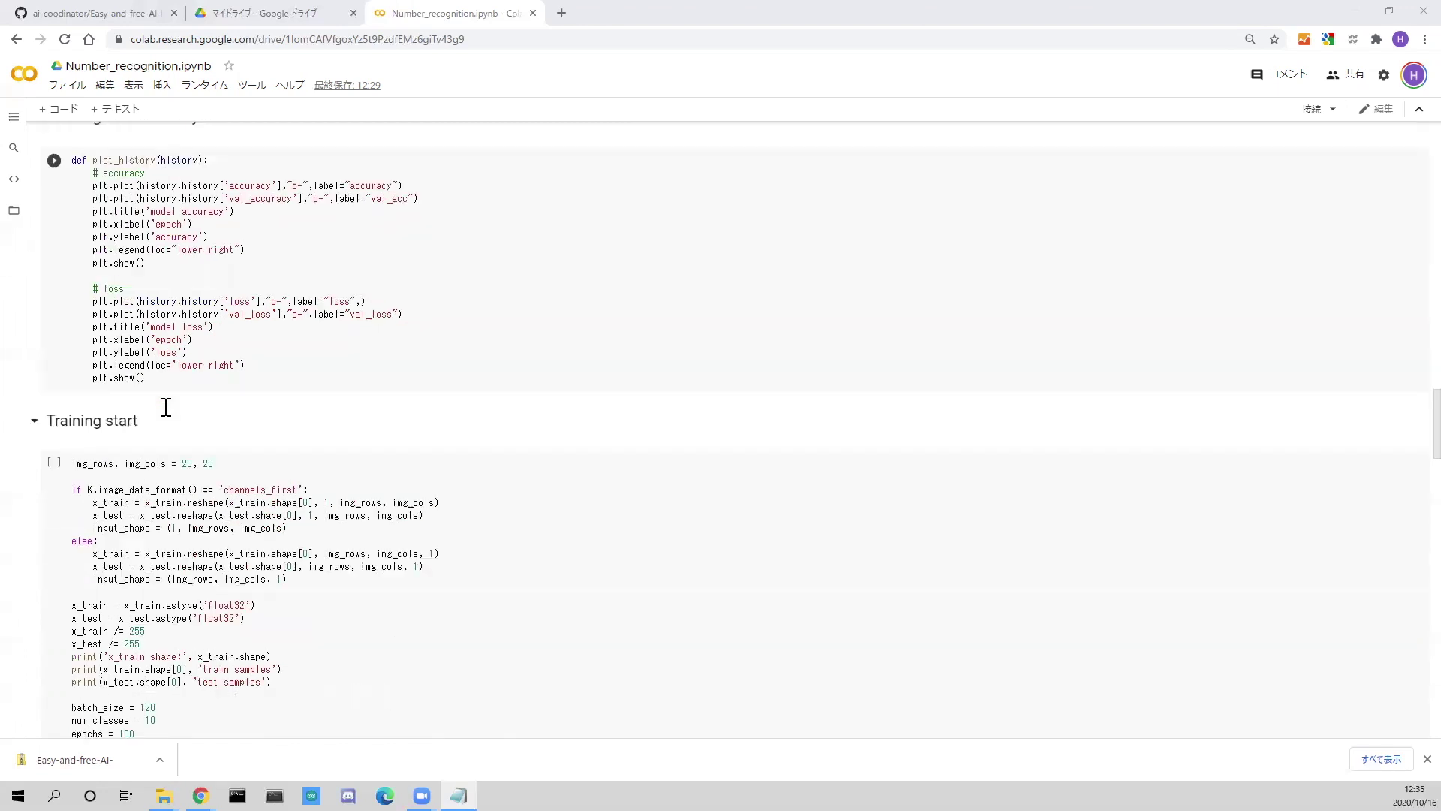
scroll(166, 408, "down", 3)
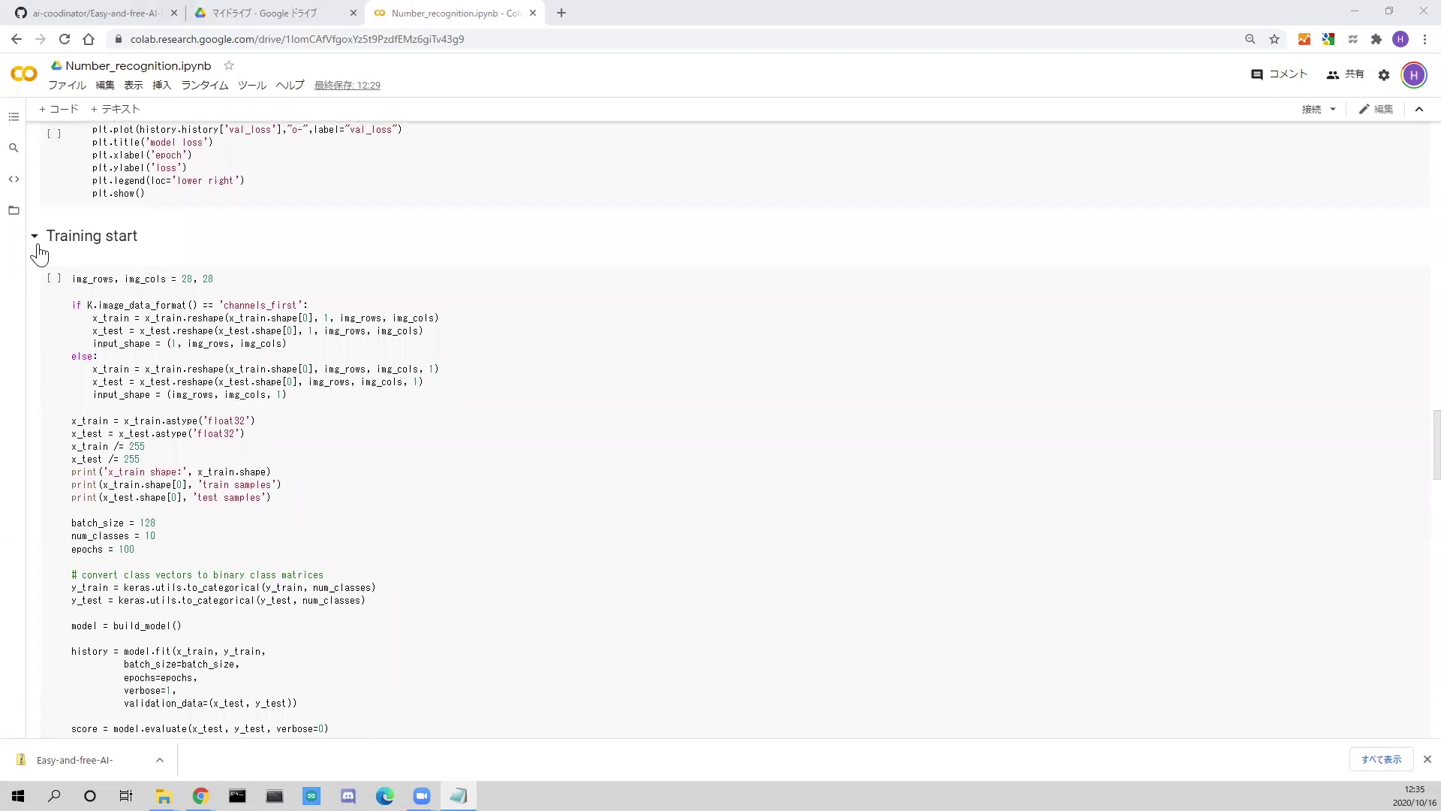
scroll(84, 242, "down", 3)
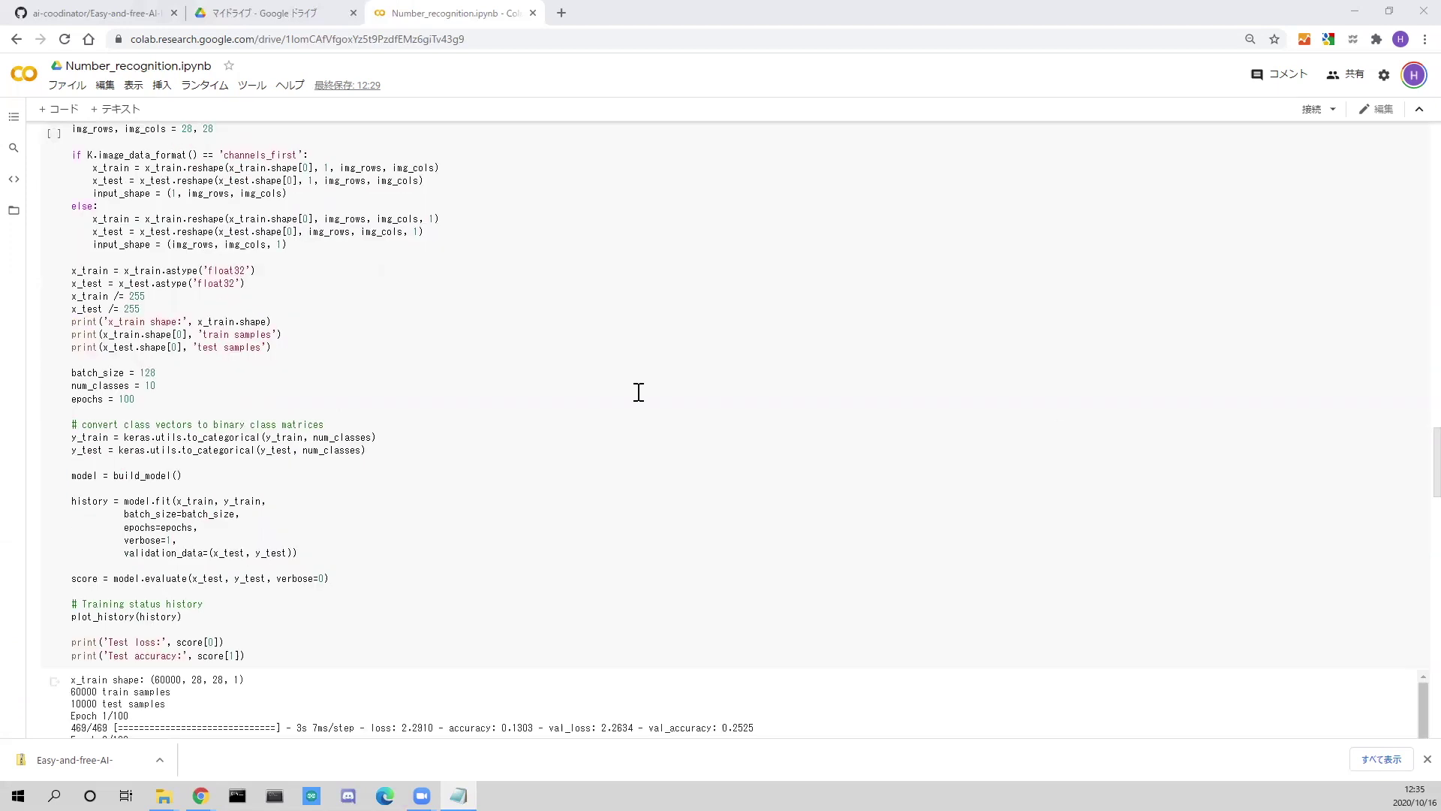
mouse_move(225, 501)
scroll(224, 353, "up", 3)
scroll(224, 352, "up", 2)
scroll(226, 383, "down", 5)
scroll(226, 383, "down", 3)
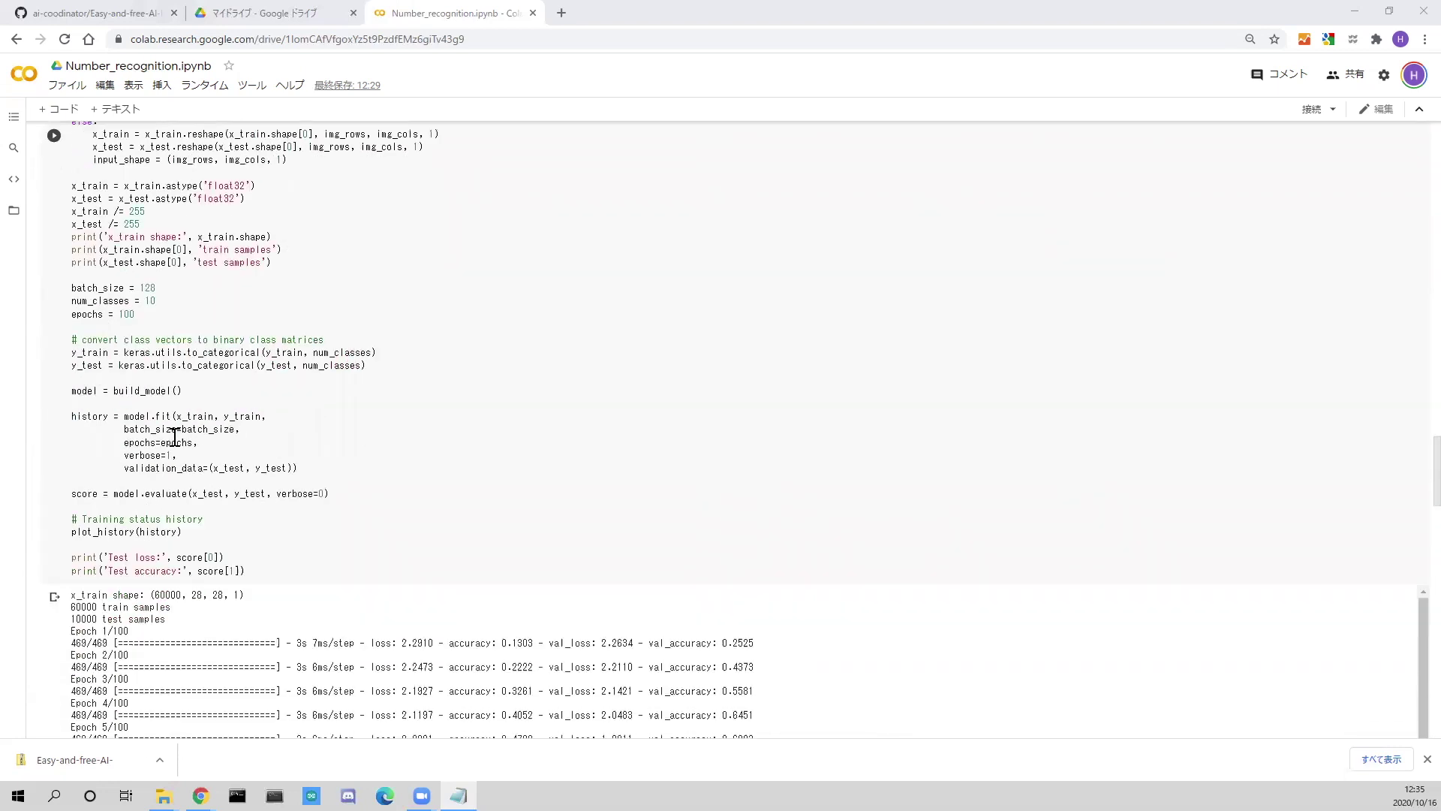
scroll(181, 428, "down", 2)
scroll(180, 406, "down", 1)
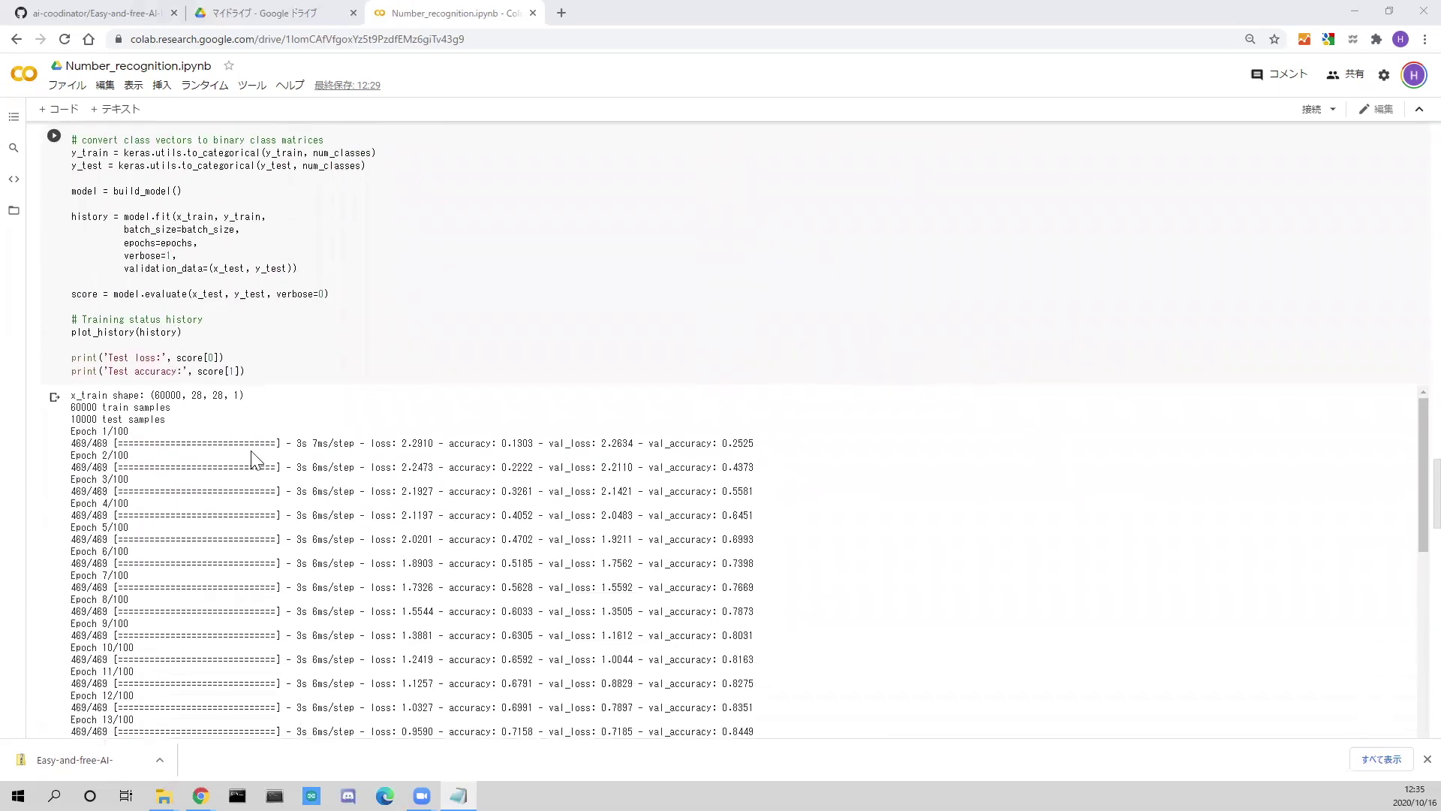
scroll(180, 451, "down", 1)
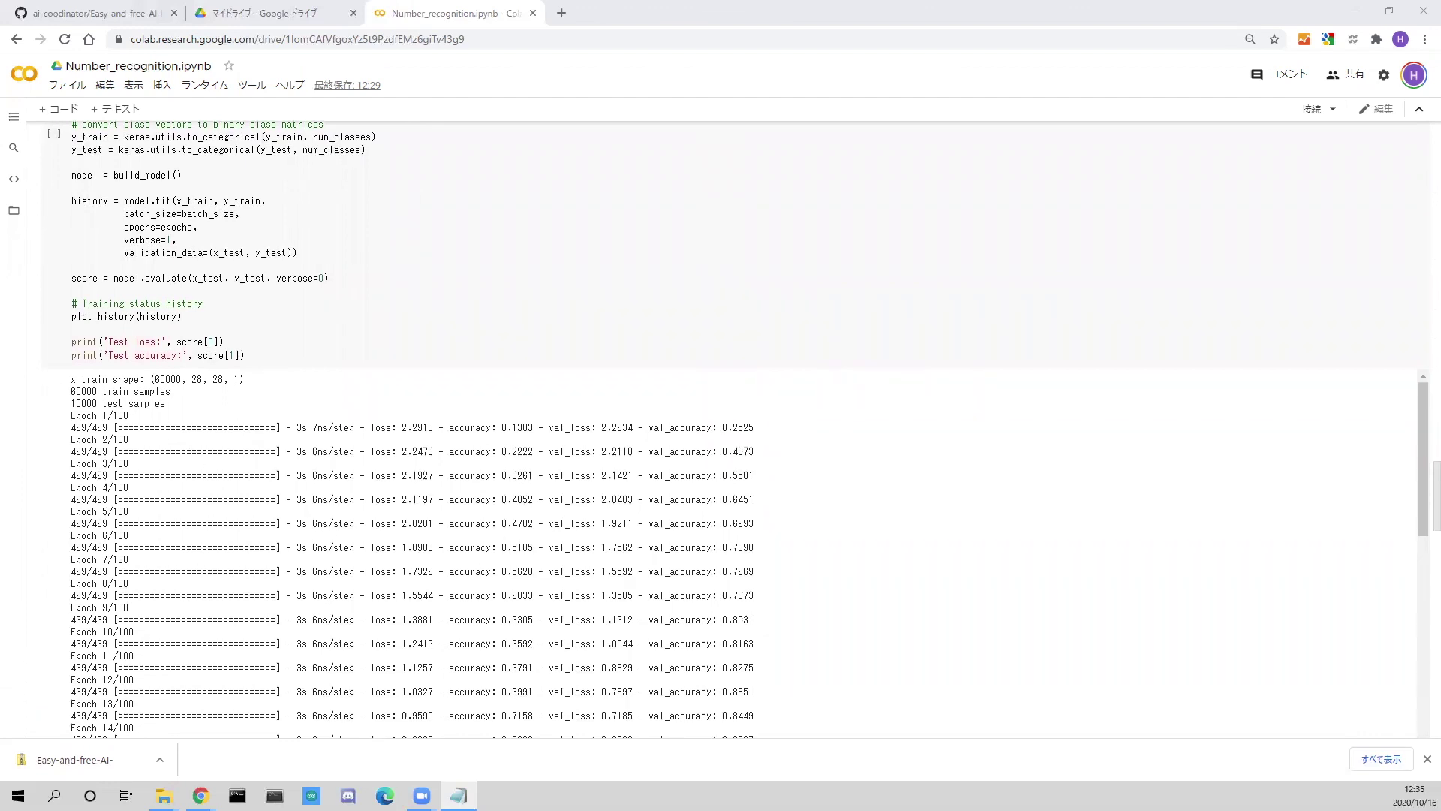
scroll(338, 601, "down", 5)
scroll(338, 601, "down", 5)
scroll(338, 602, "down", 5)
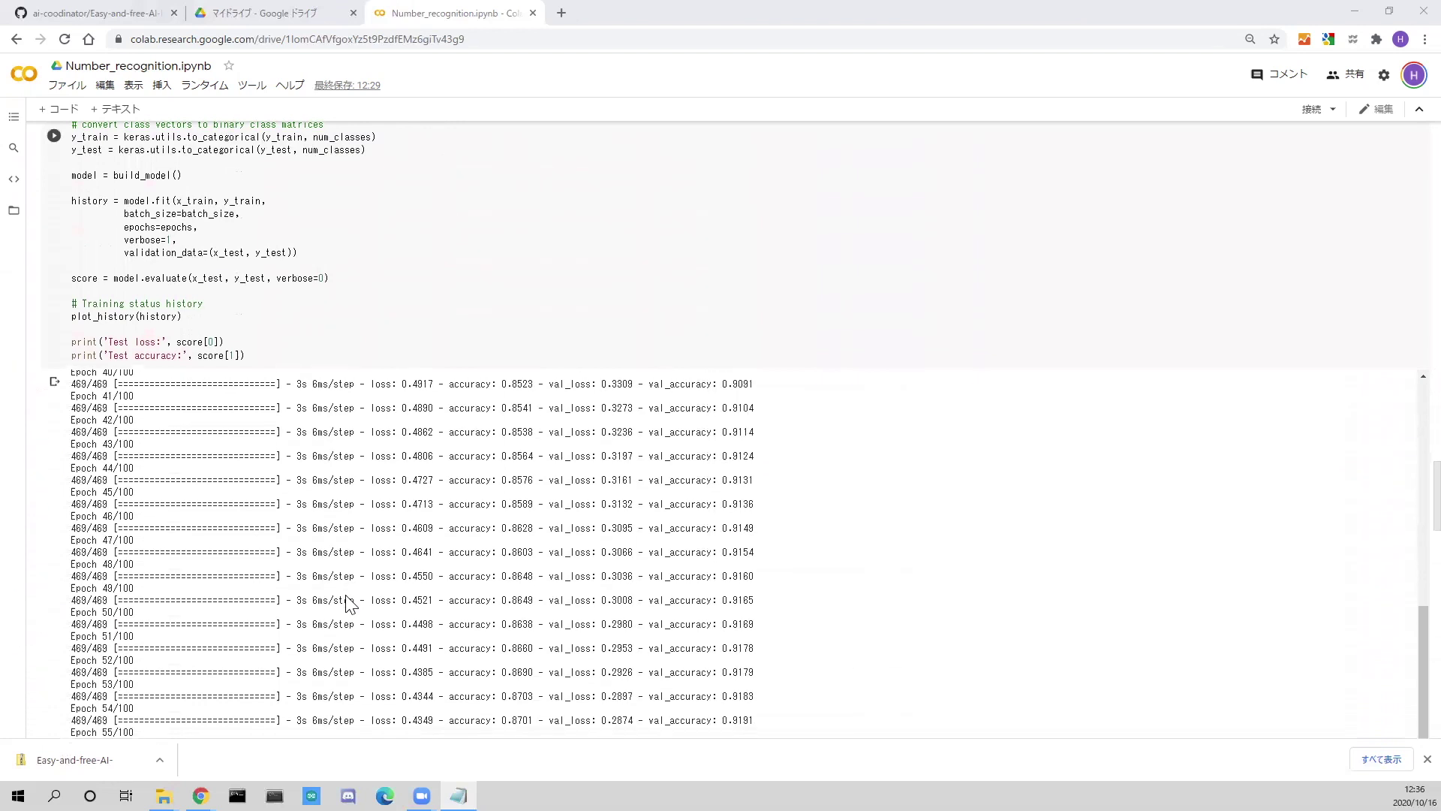
scroll(338, 602, "down", 5)
scroll(338, 601, "down", 5)
scroll(338, 601, "down", 5)
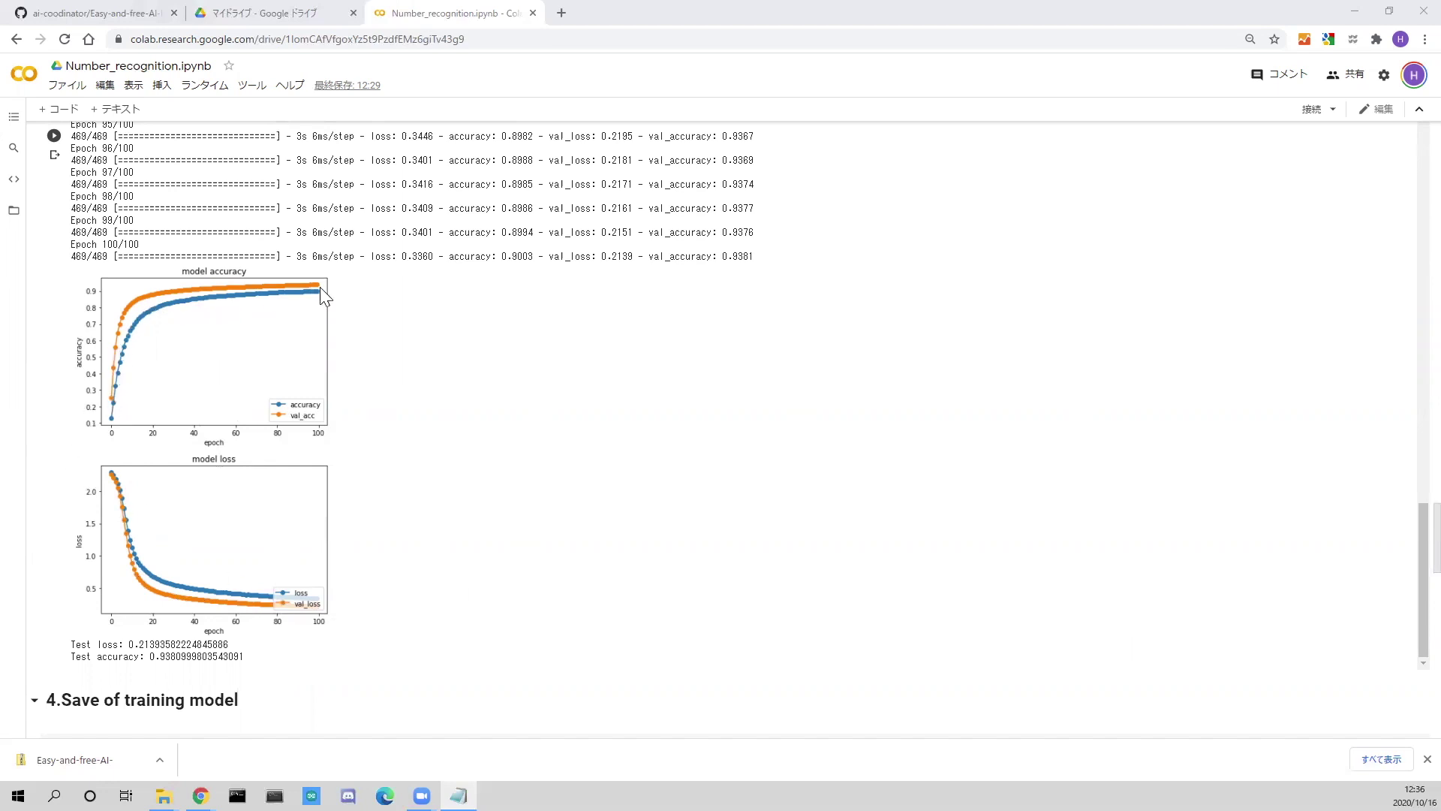
scroll(279, 383, "down", 3)
scroll(279, 405, "down", 3)
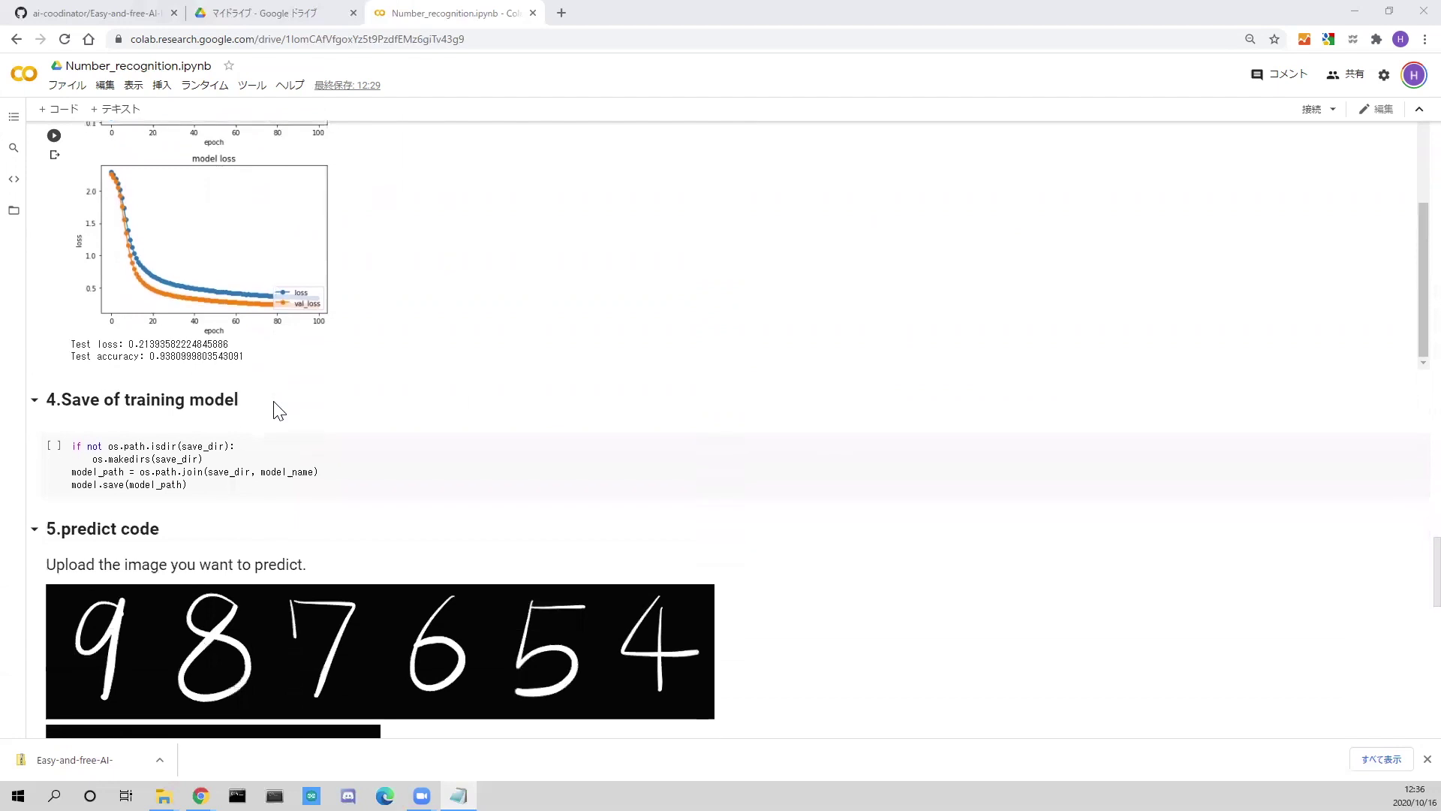
left_click(179, 455)
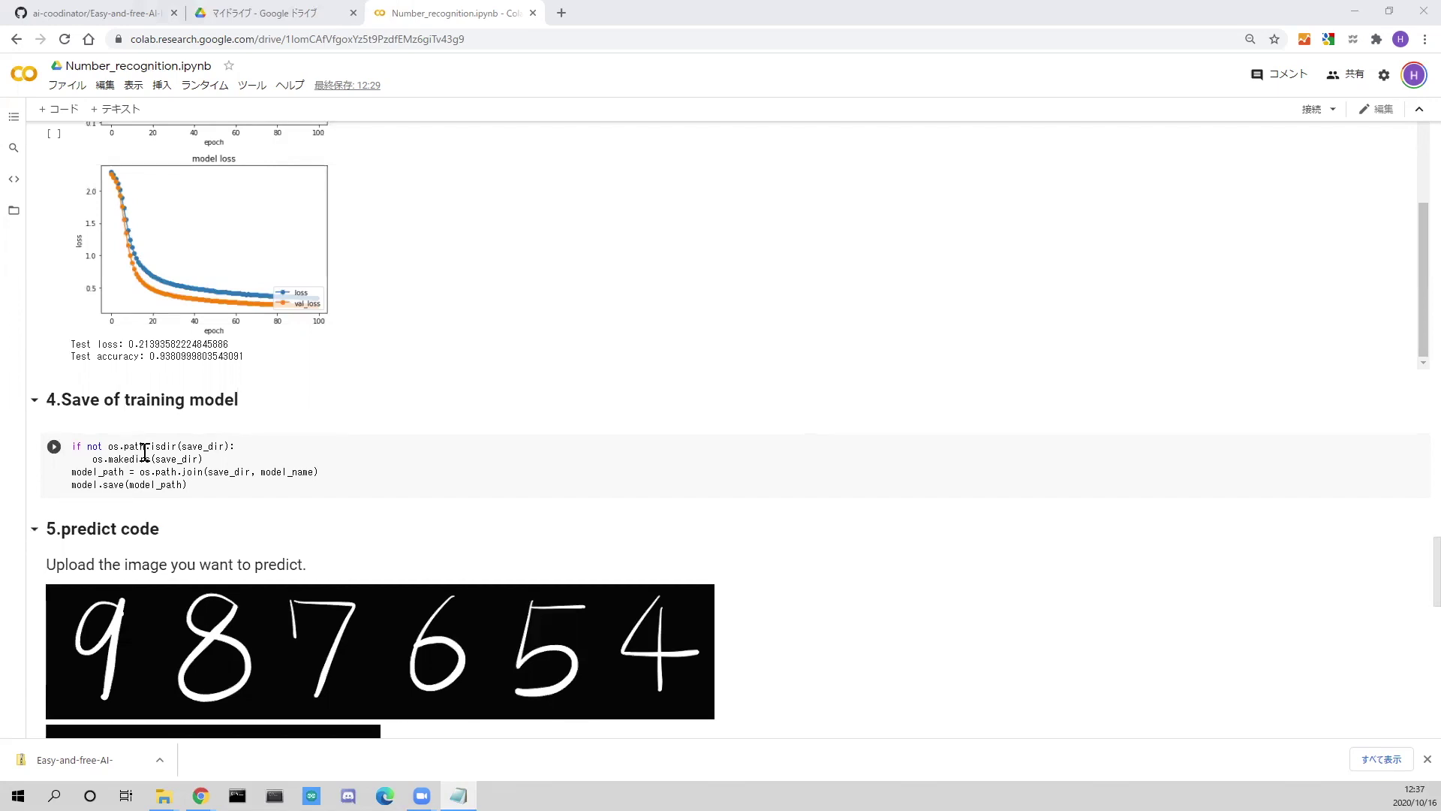
scroll(141, 449, "down", 1)
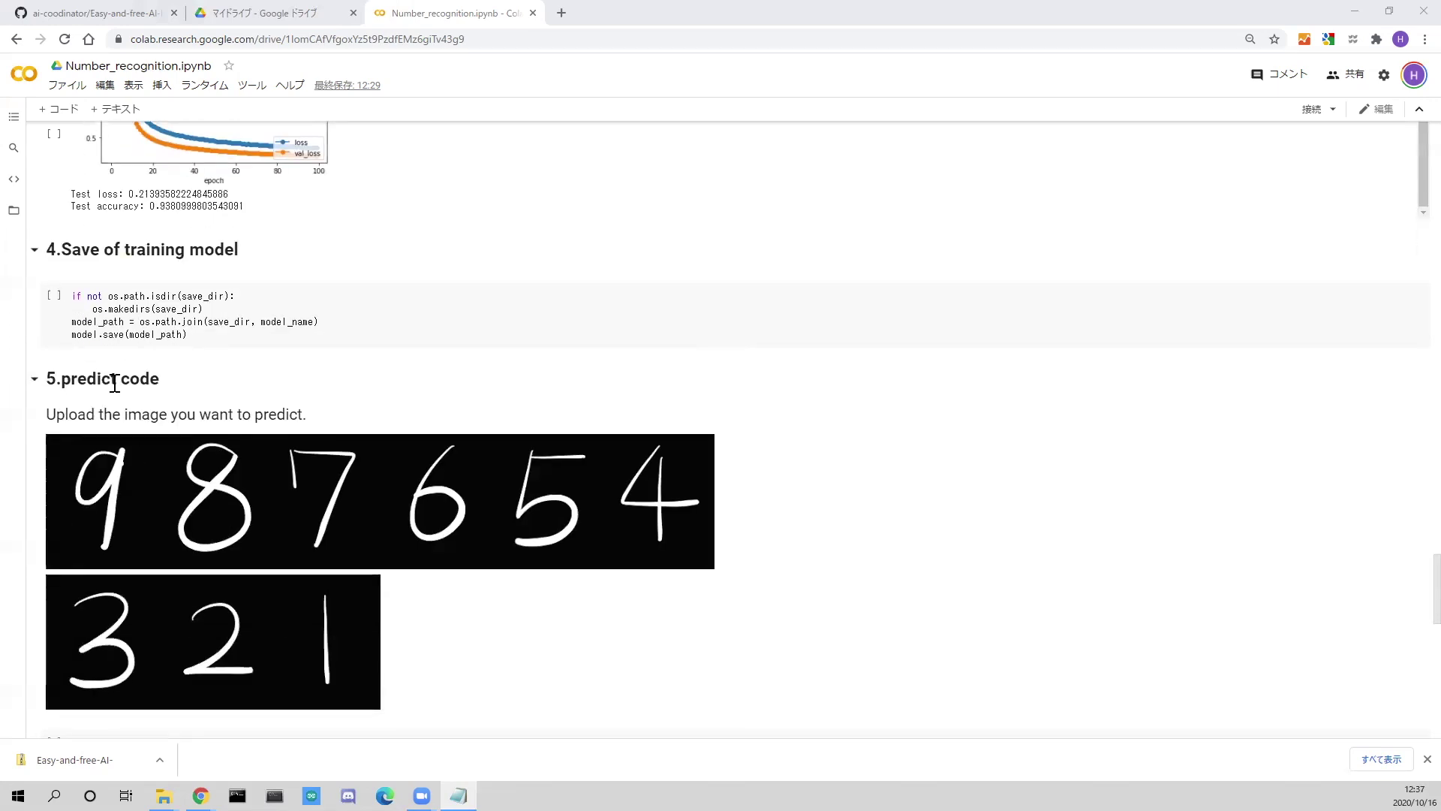
scroll(74, 384, "down", 1)
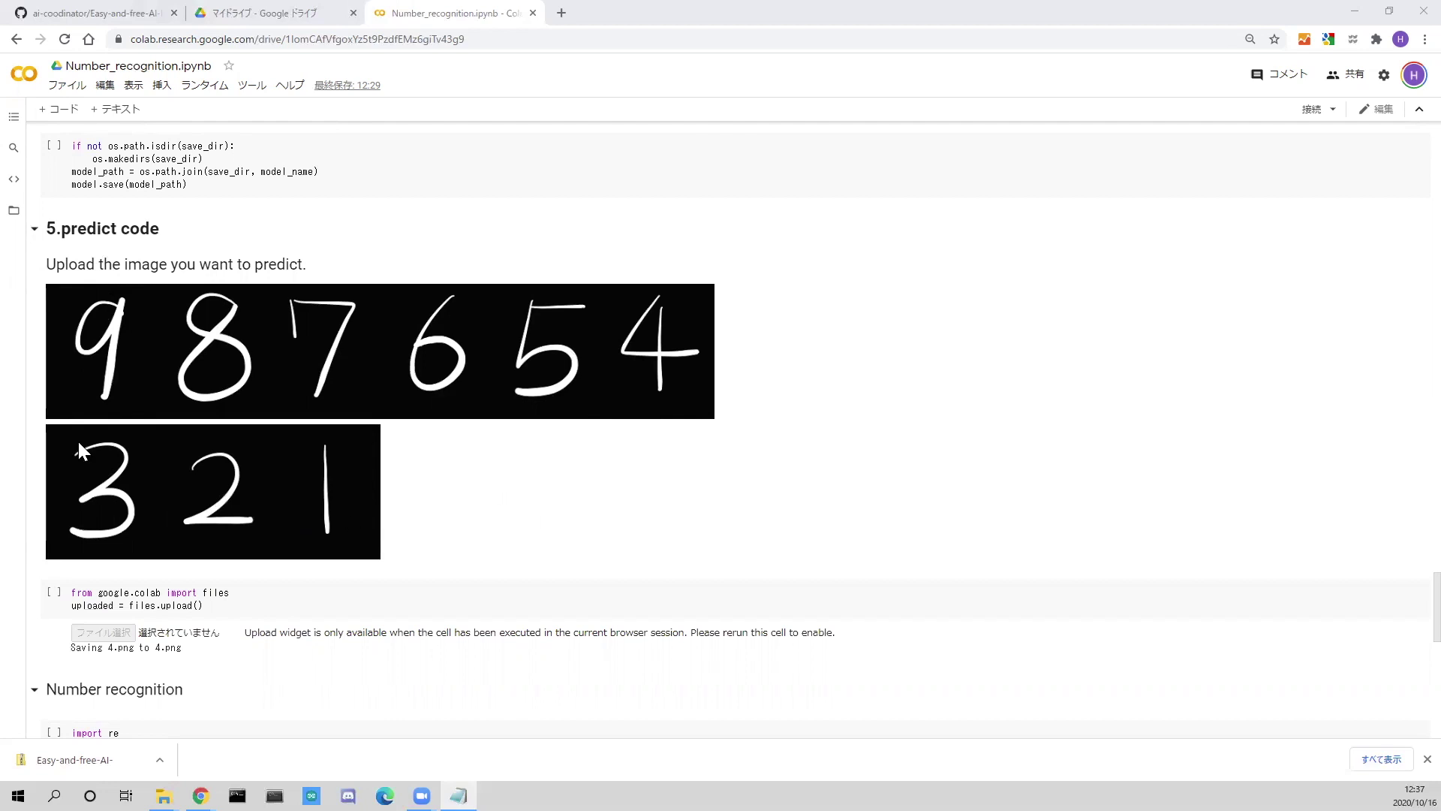
scroll(80, 450, "down", 2)
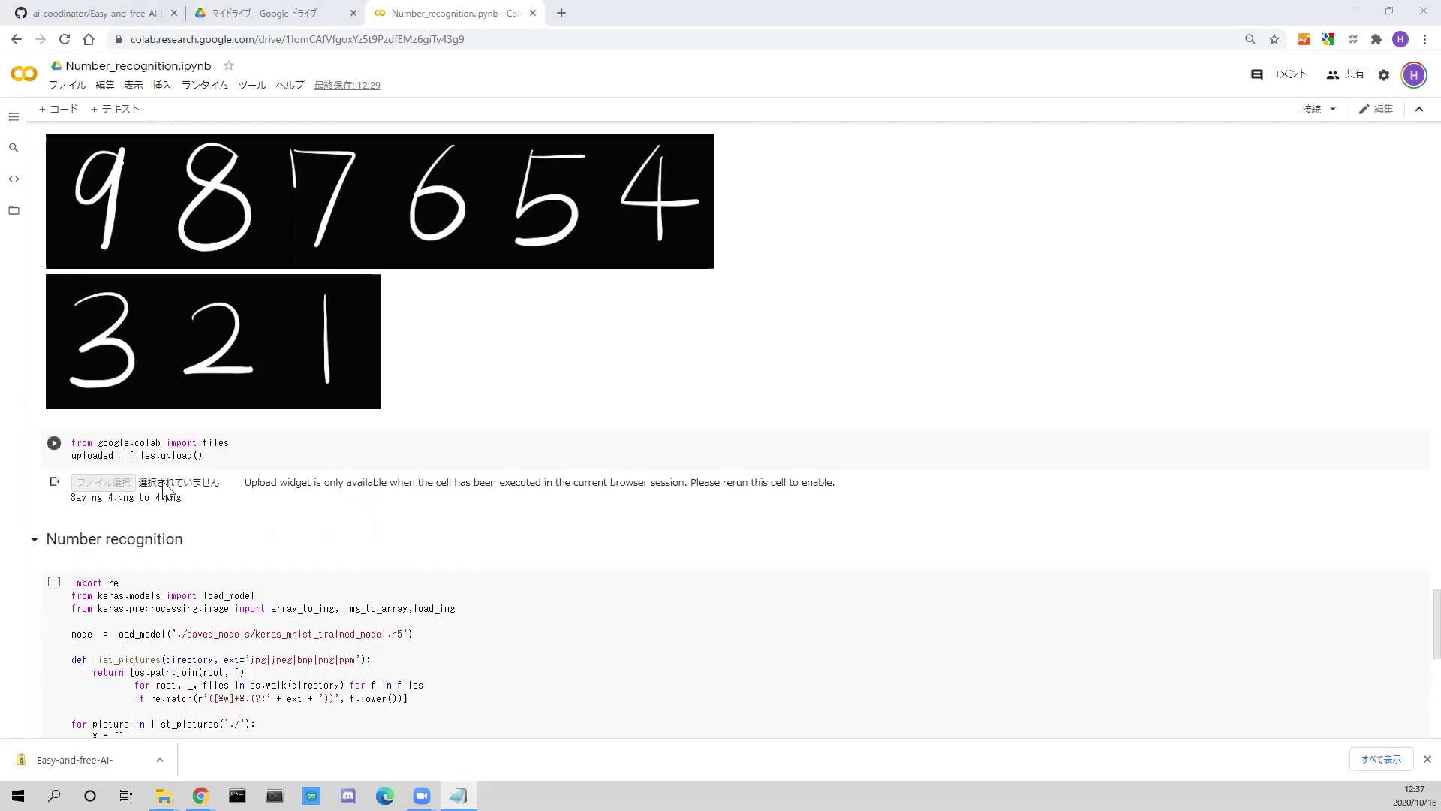
scroll(123, 451, "down", 1)
scroll(124, 450, "down", 1)
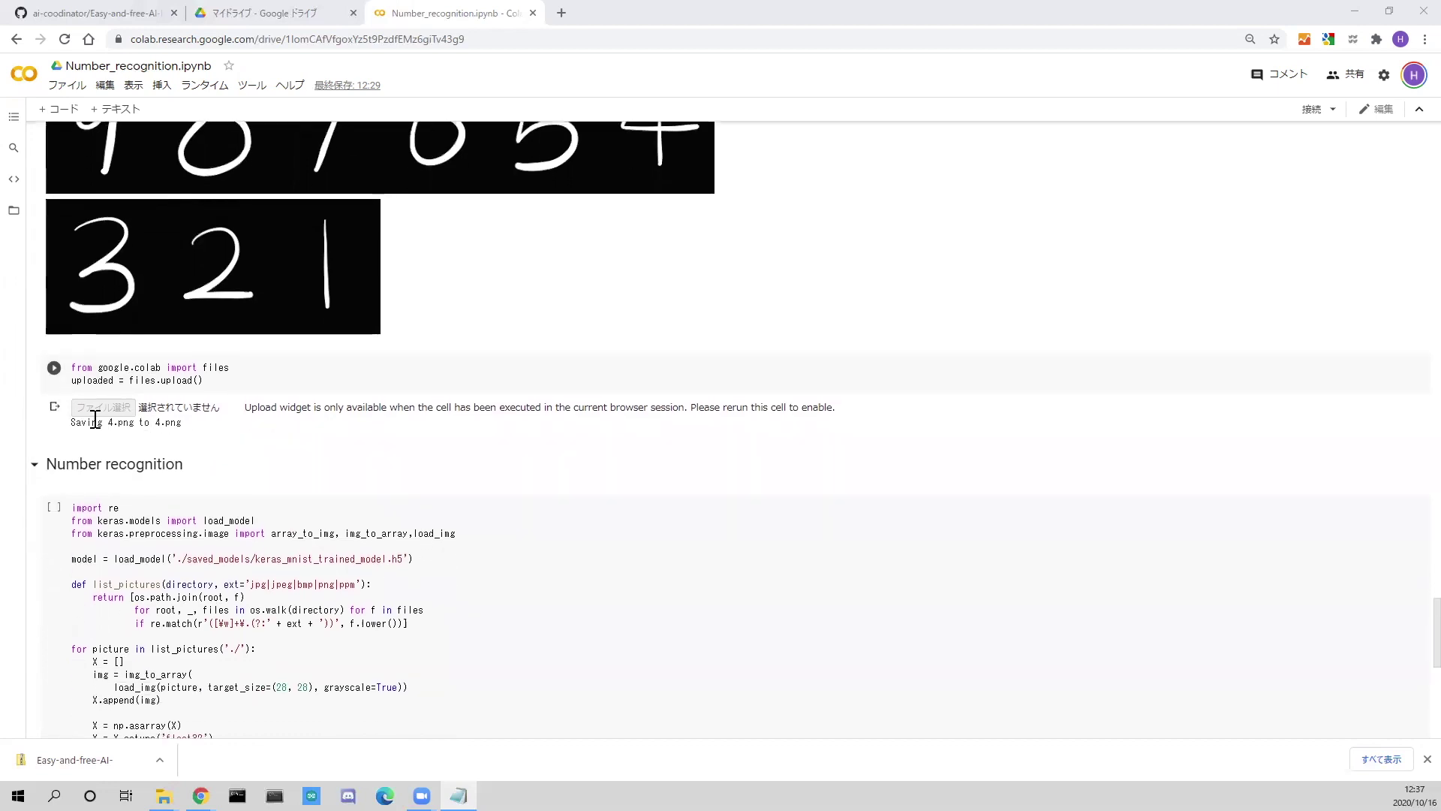
scroll(93, 471, "down", 3)
scroll(93, 472, "down", 1)
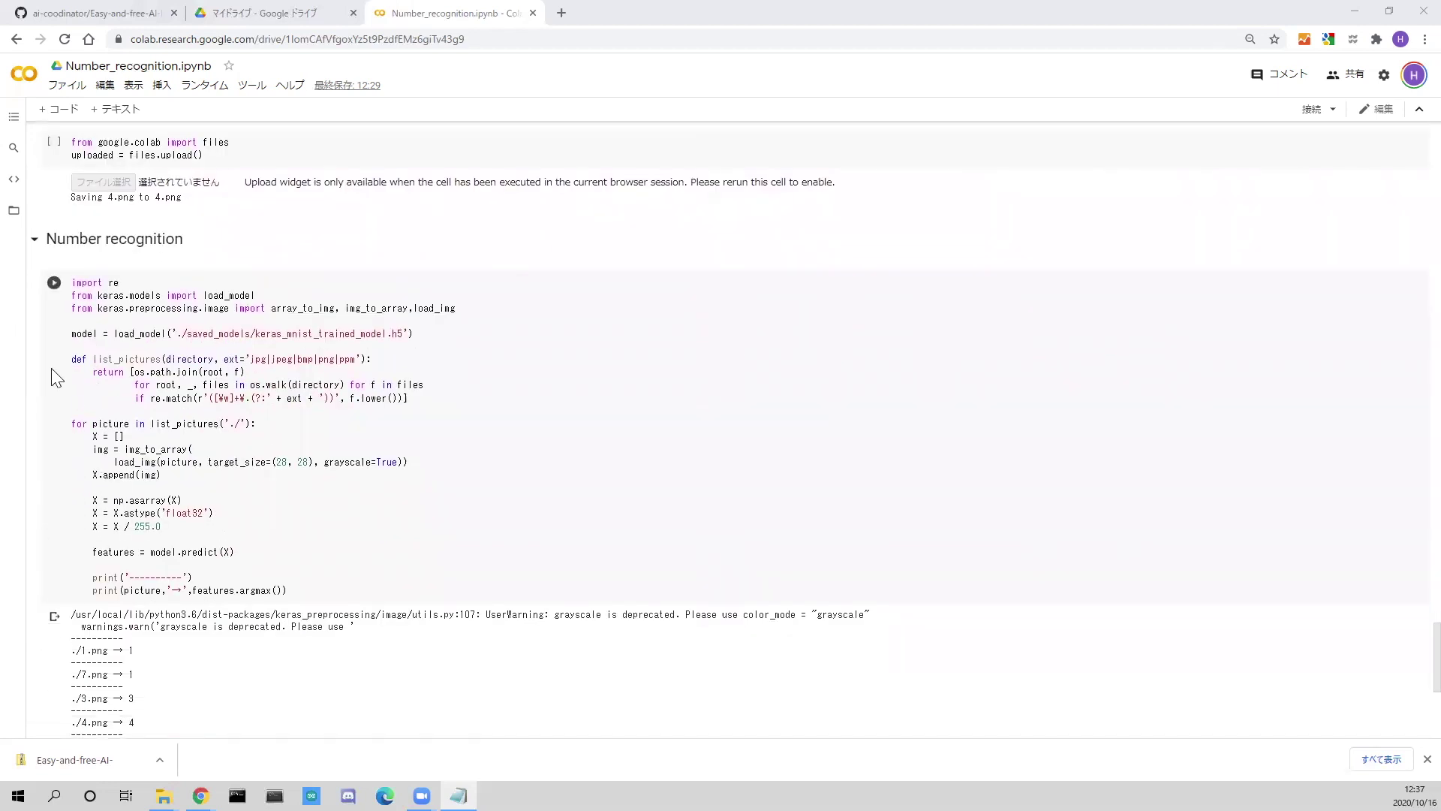
scroll(315, 439, "down", 1)
scroll(316, 439, "down", 1)
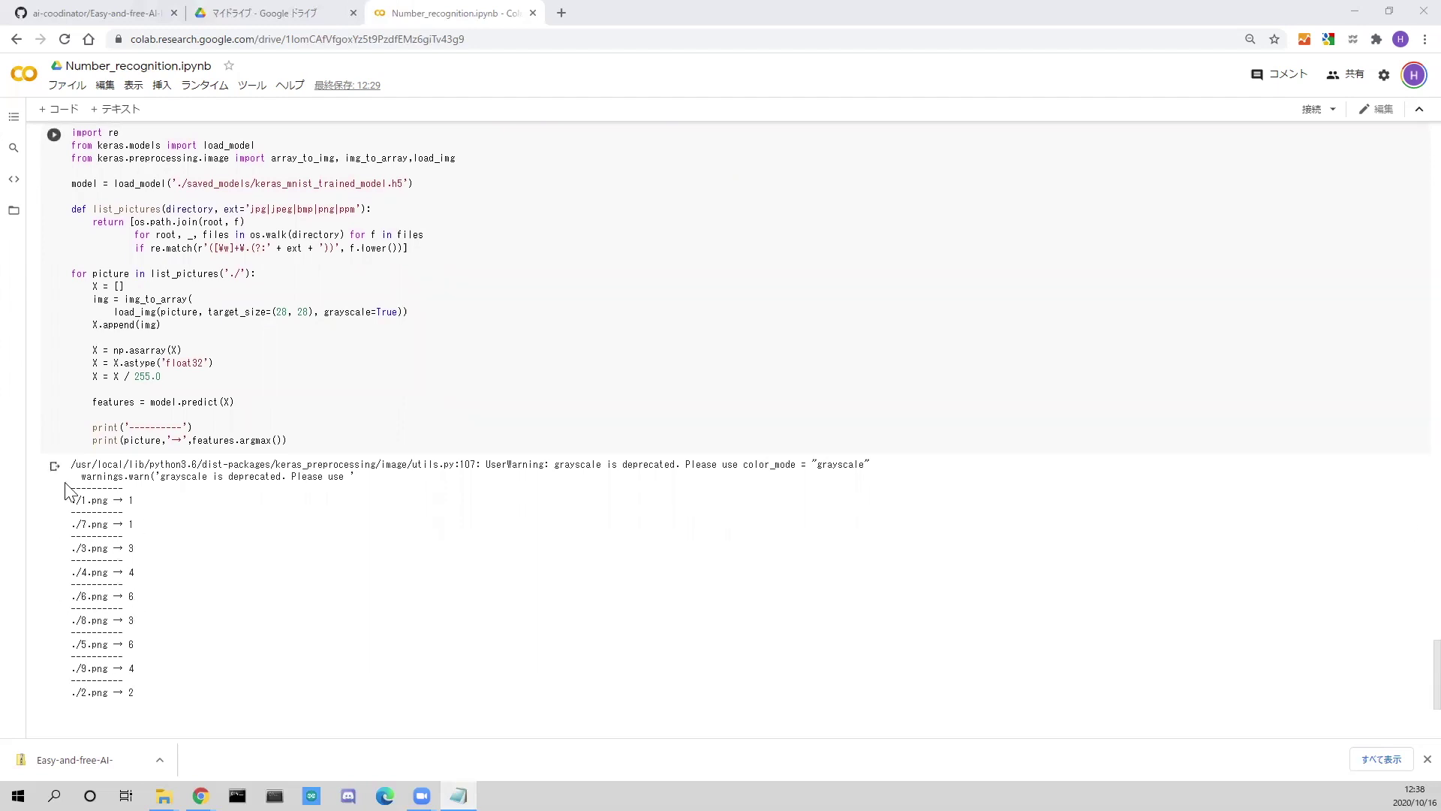
scroll(65, 486, "down", 2)
scroll(66, 486, "down", 1)
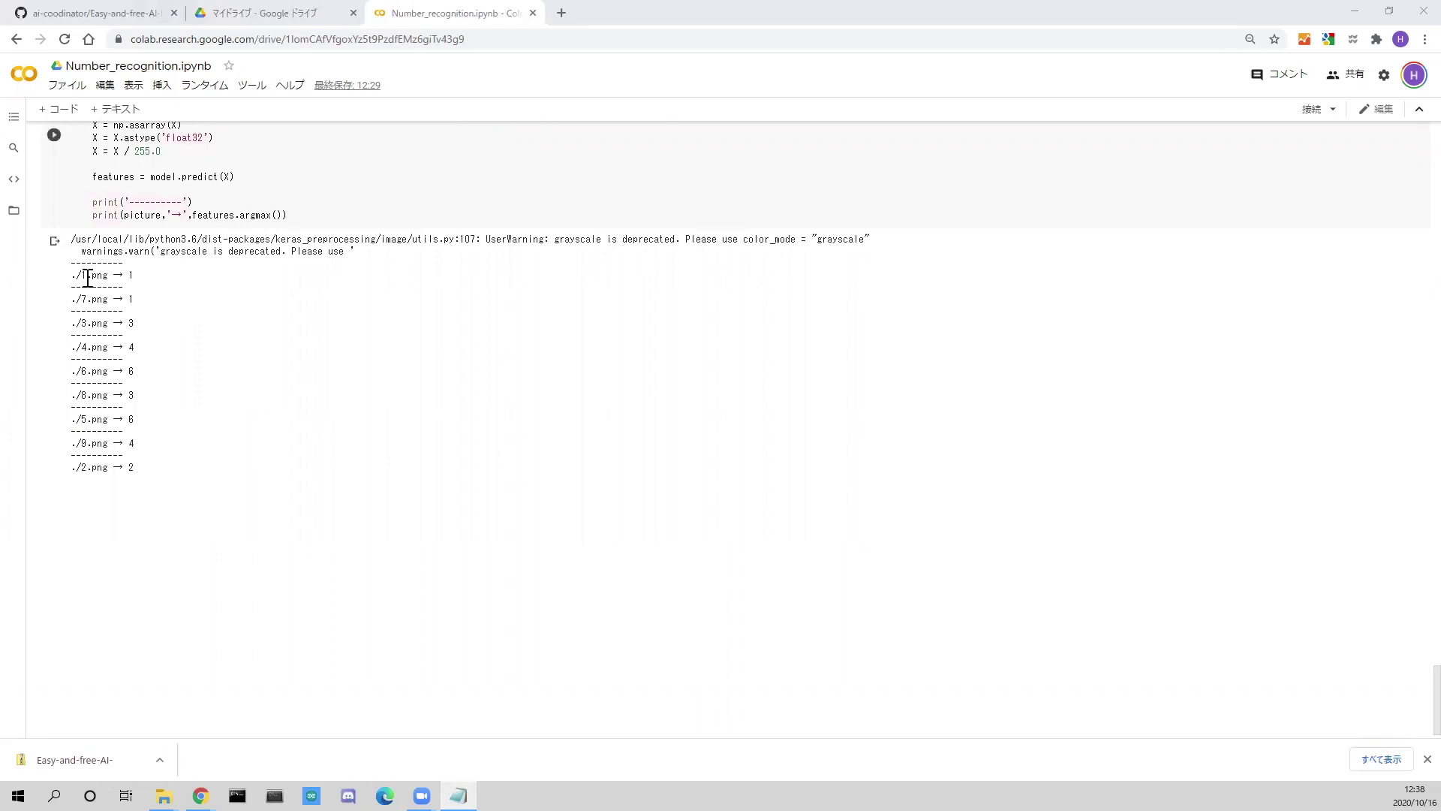
mouse_move(73, 277)
left_mouse_down()
mouse_move(135, 277)
mouse_move(135, 372)
left_mouse_up()
left_click(82, 347)
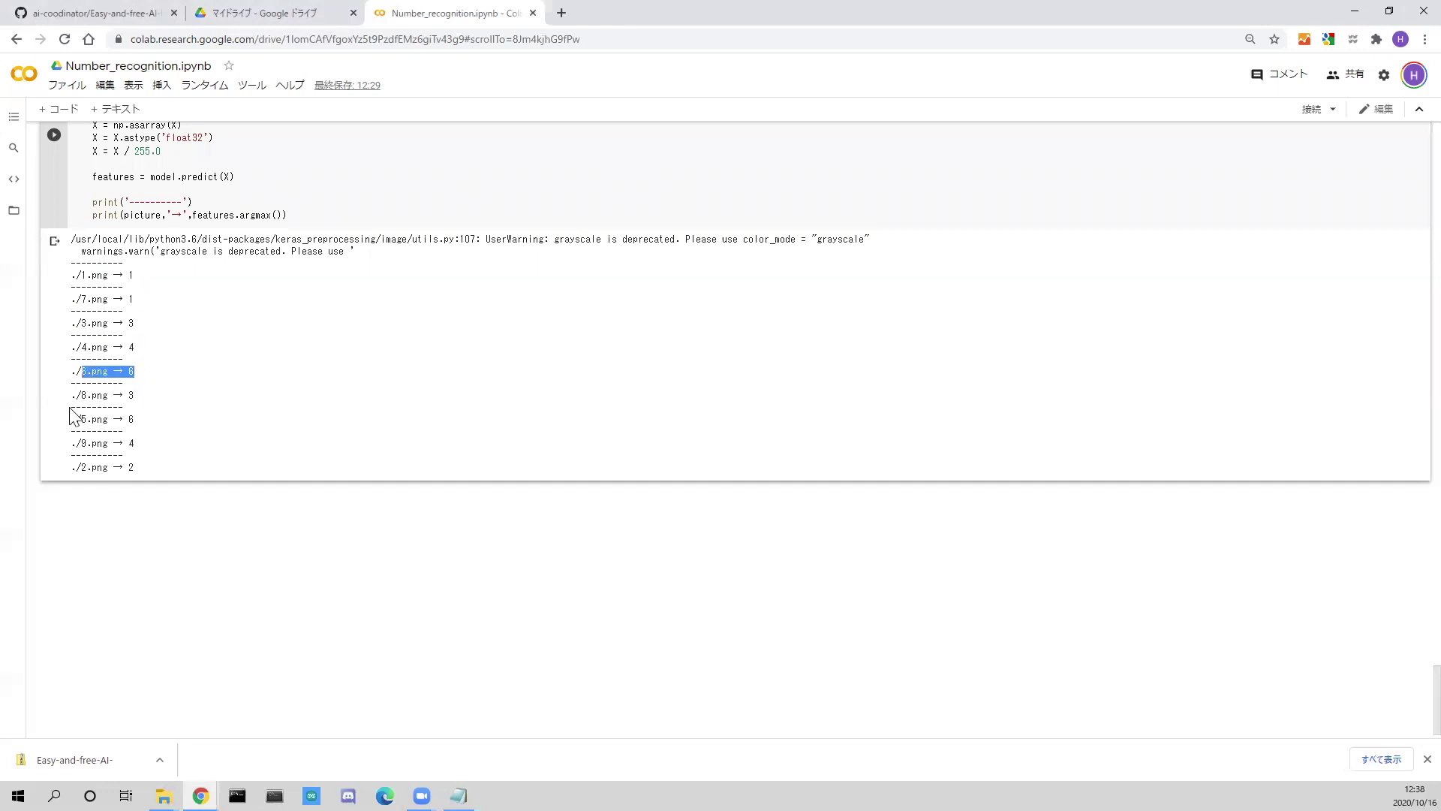
left_click(122, 394)
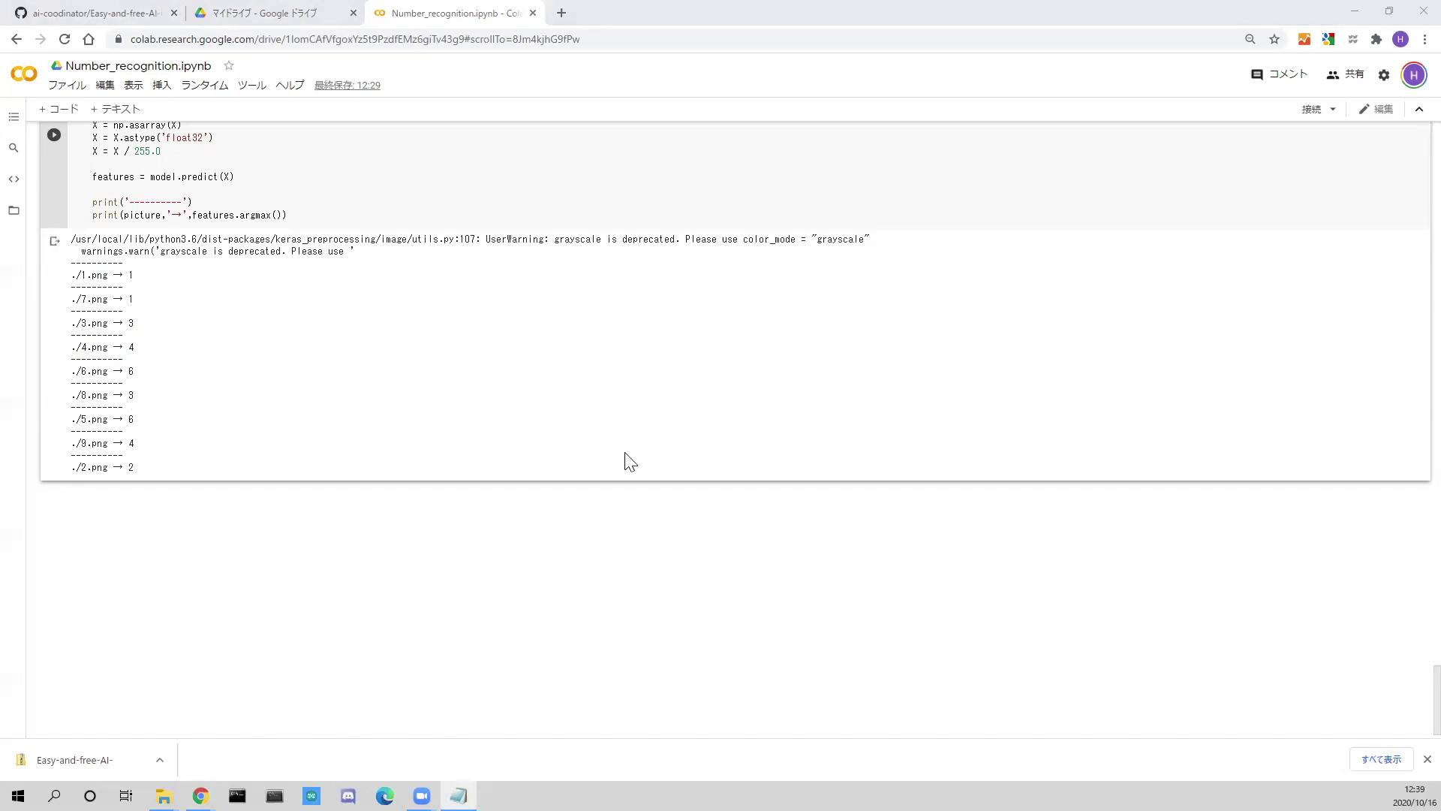
scroll(152, 420, "up", 5)
scroll(152, 420, "up", 3)
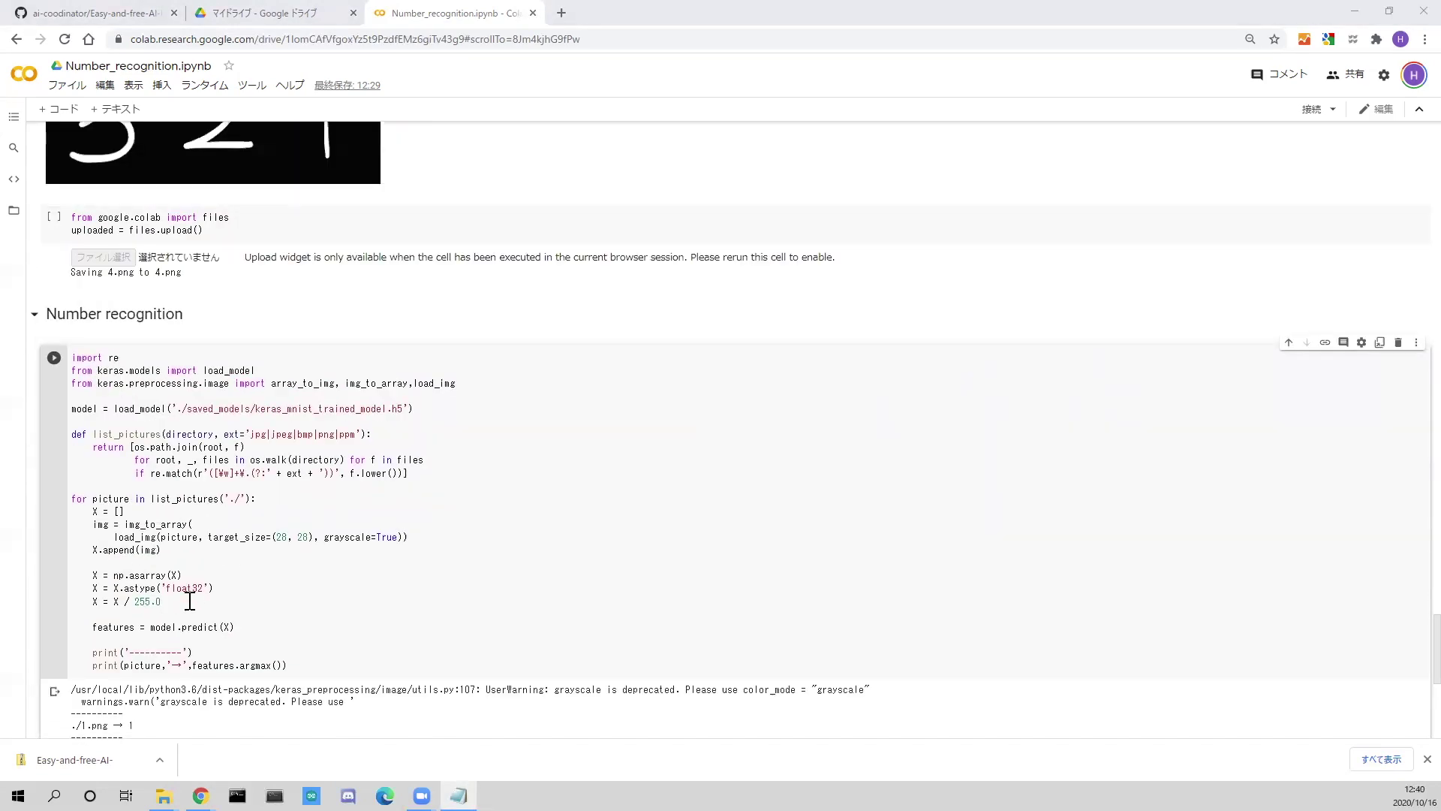
scroll(188, 598, "up", 8)
scroll(188, 598, "up", 8)
scroll(188, 597, "up", 5)
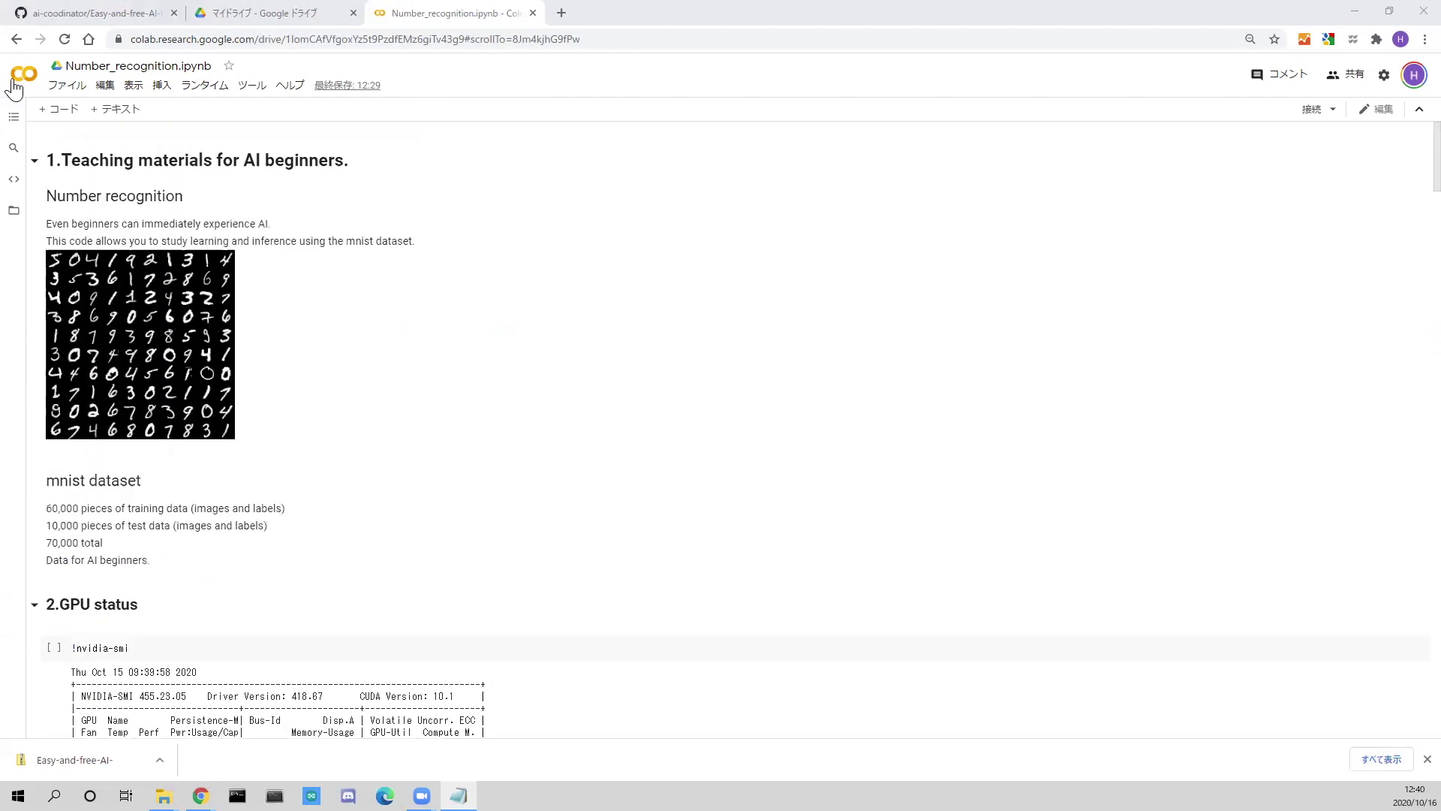
Show the Files sidebar and run all cells of Number_recognition.ipynb
left_click(13, 119)
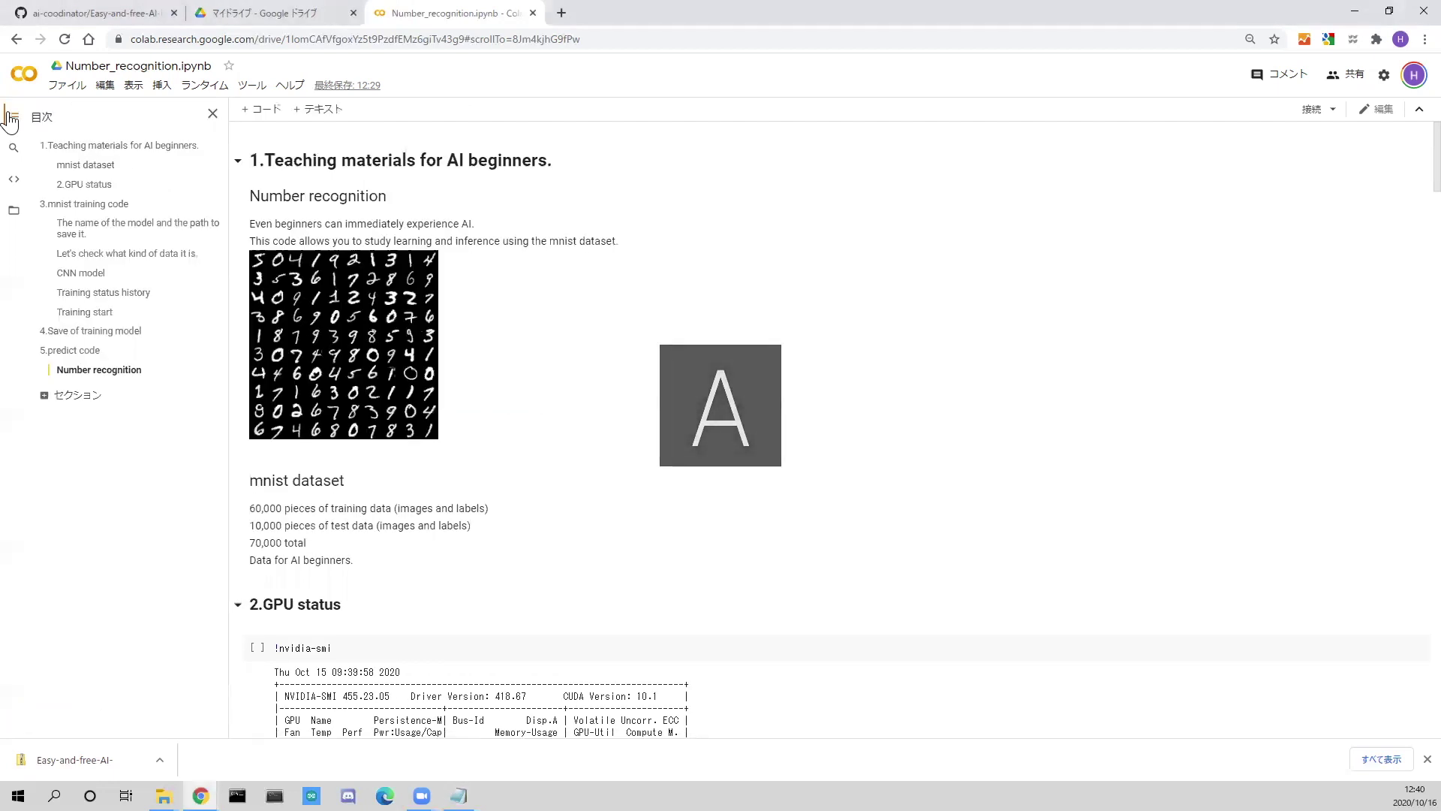
left_click(15, 211)
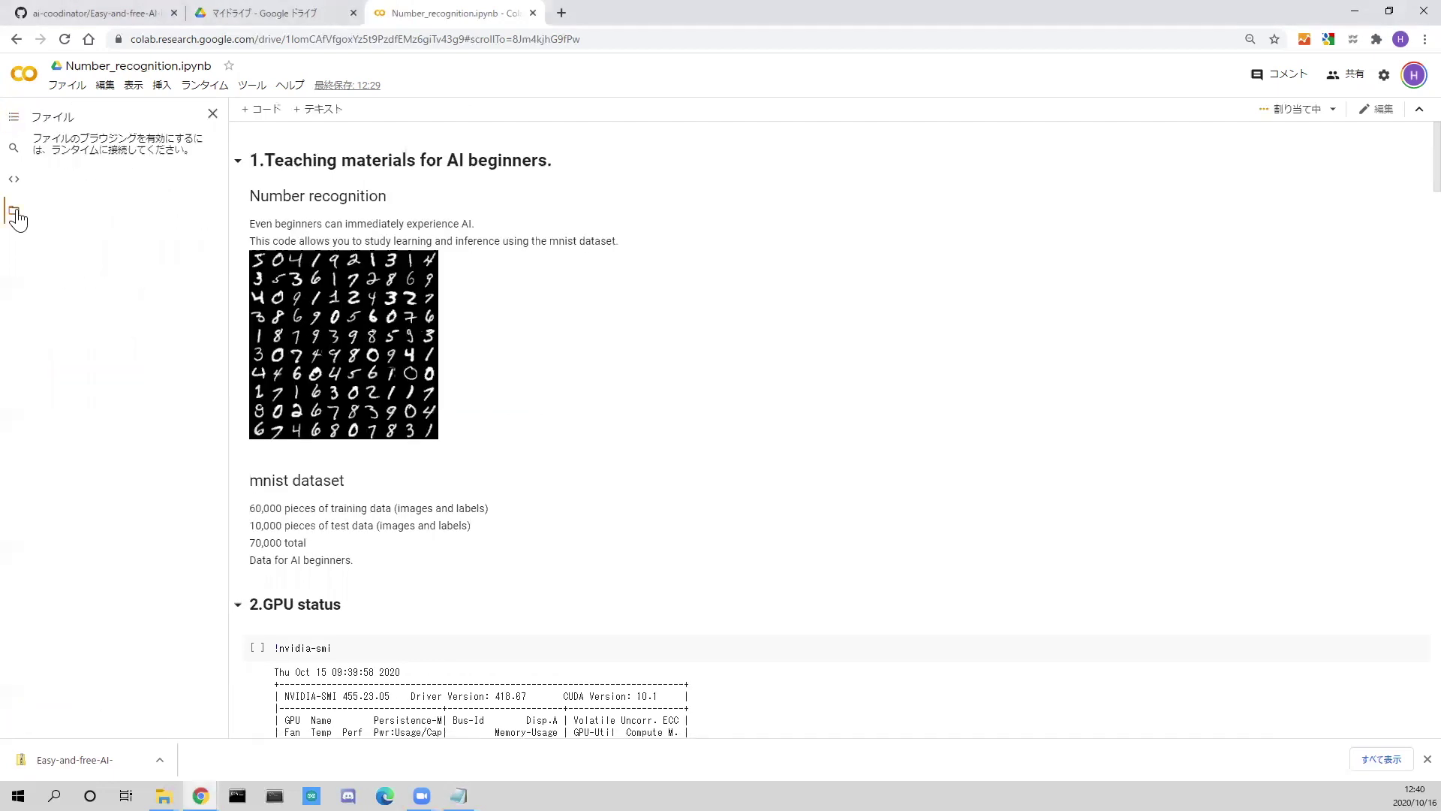
left_click(206, 85)
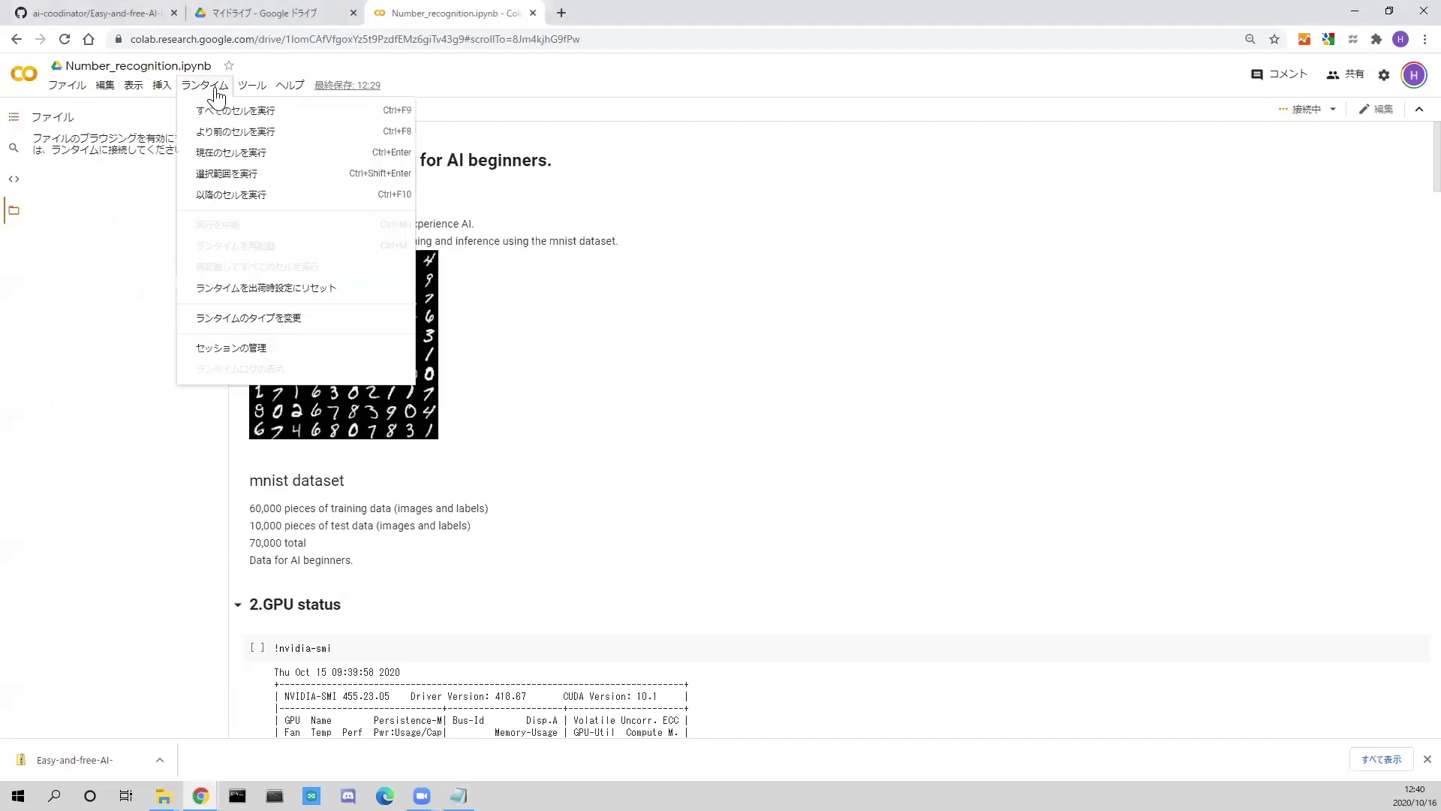
left_click(251, 112)
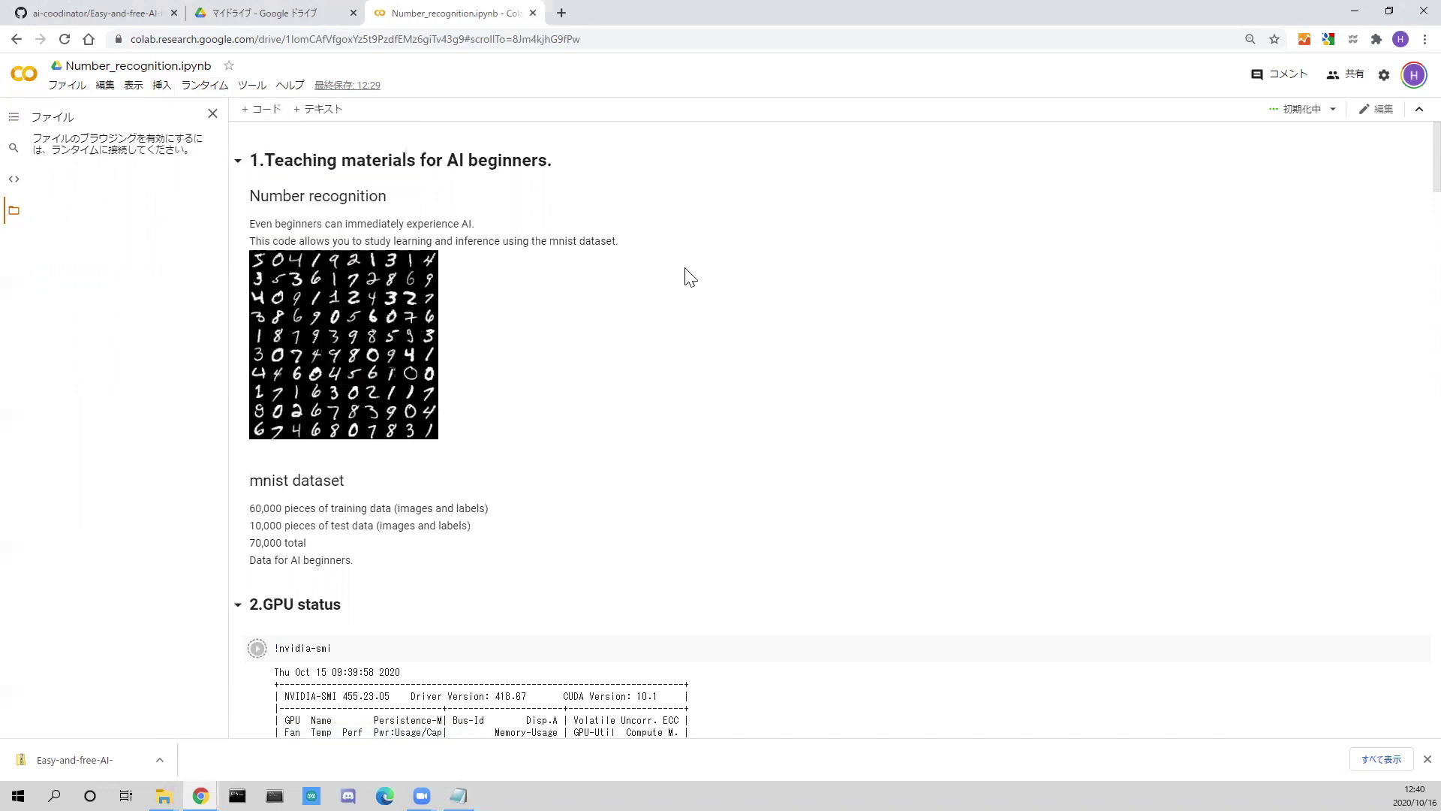
scroll(373, 506, "down", 5)
scroll(372, 506, "down", 5)
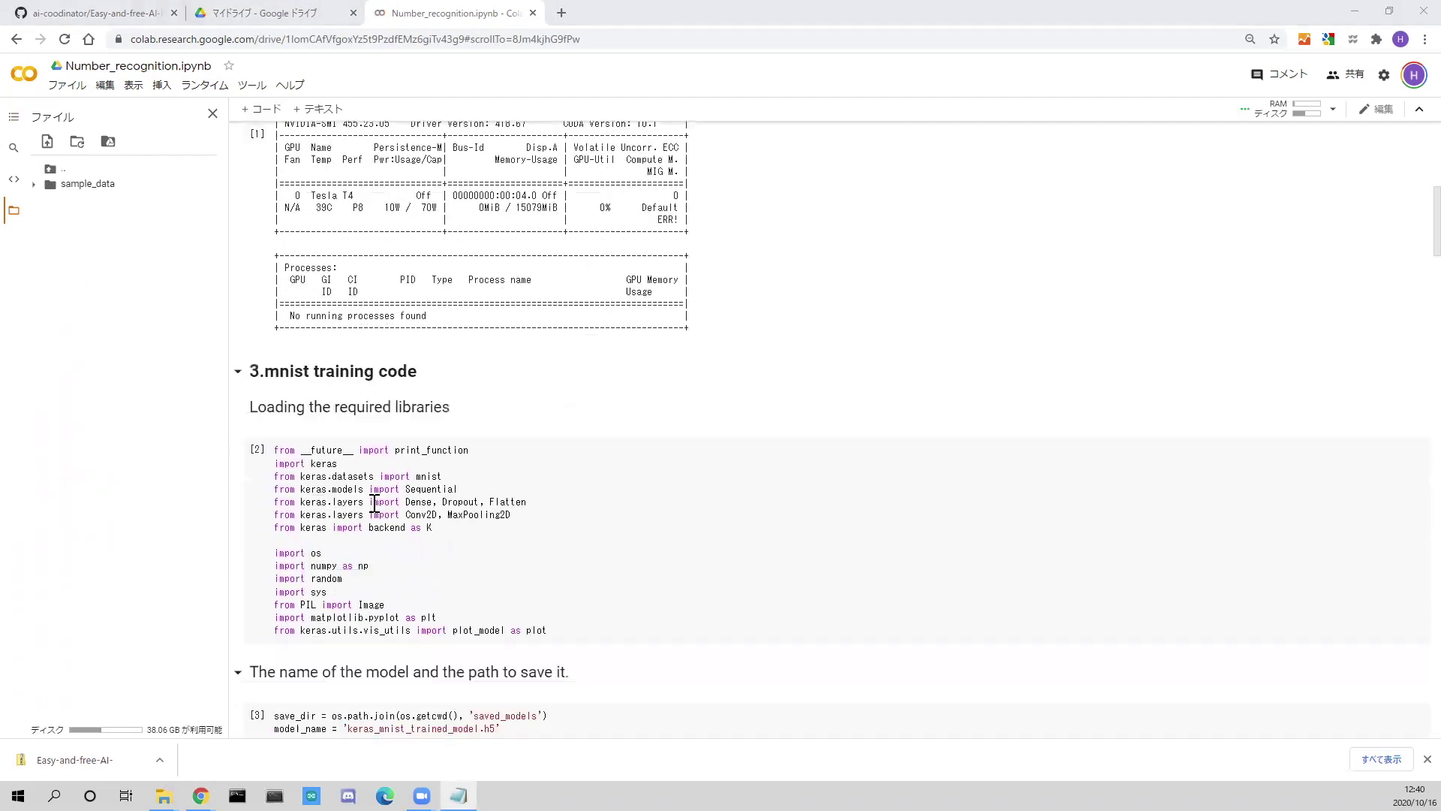
scroll(373, 506, "down", 5)
scroll(372, 506, "down", 5)
scroll(373, 505, "down", 5)
scroll(373, 505, "down", 4)
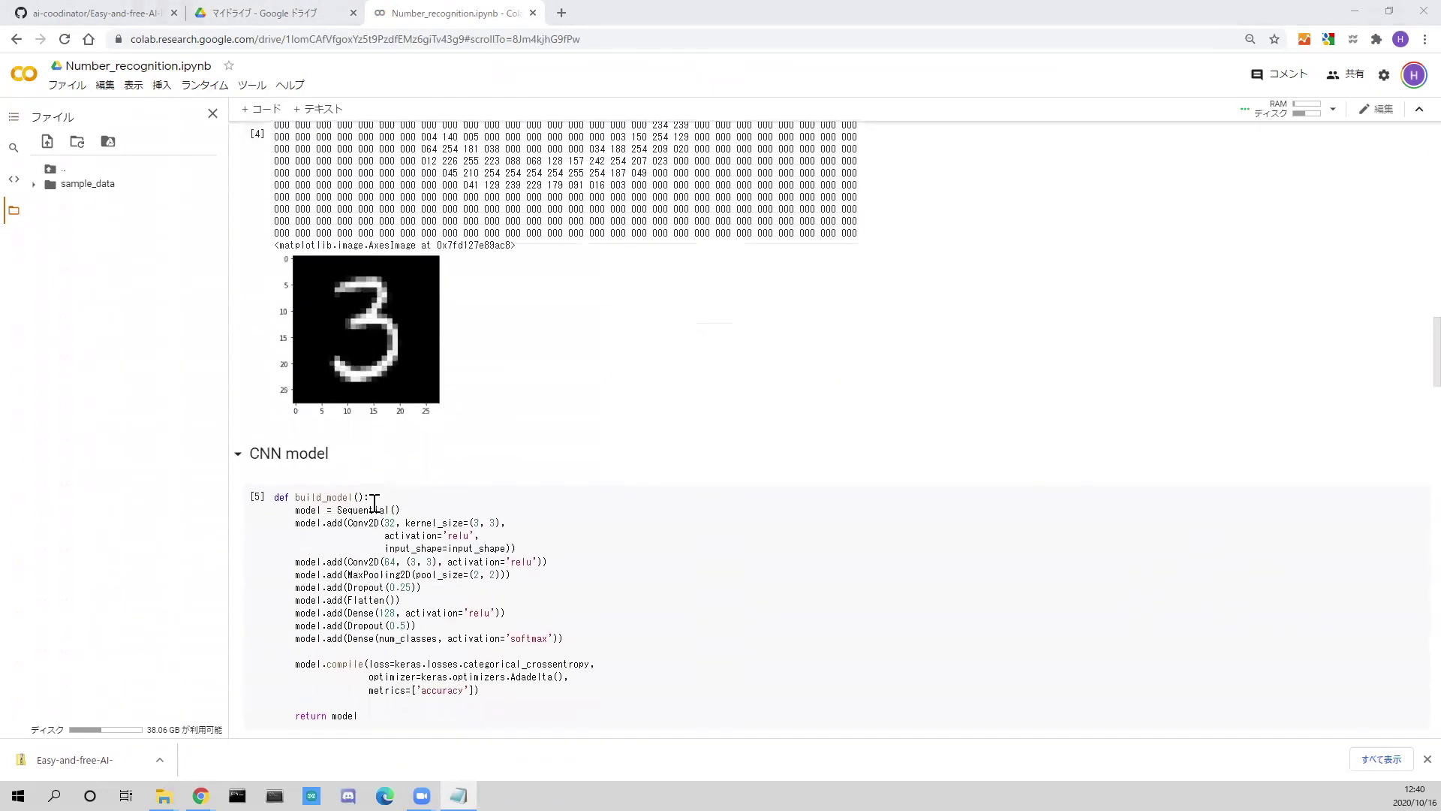
scroll(373, 506, "down", 5)
scroll(373, 506, "down", 4)
scroll(374, 504, "down", 5)
scroll(374, 503, "down", 4)
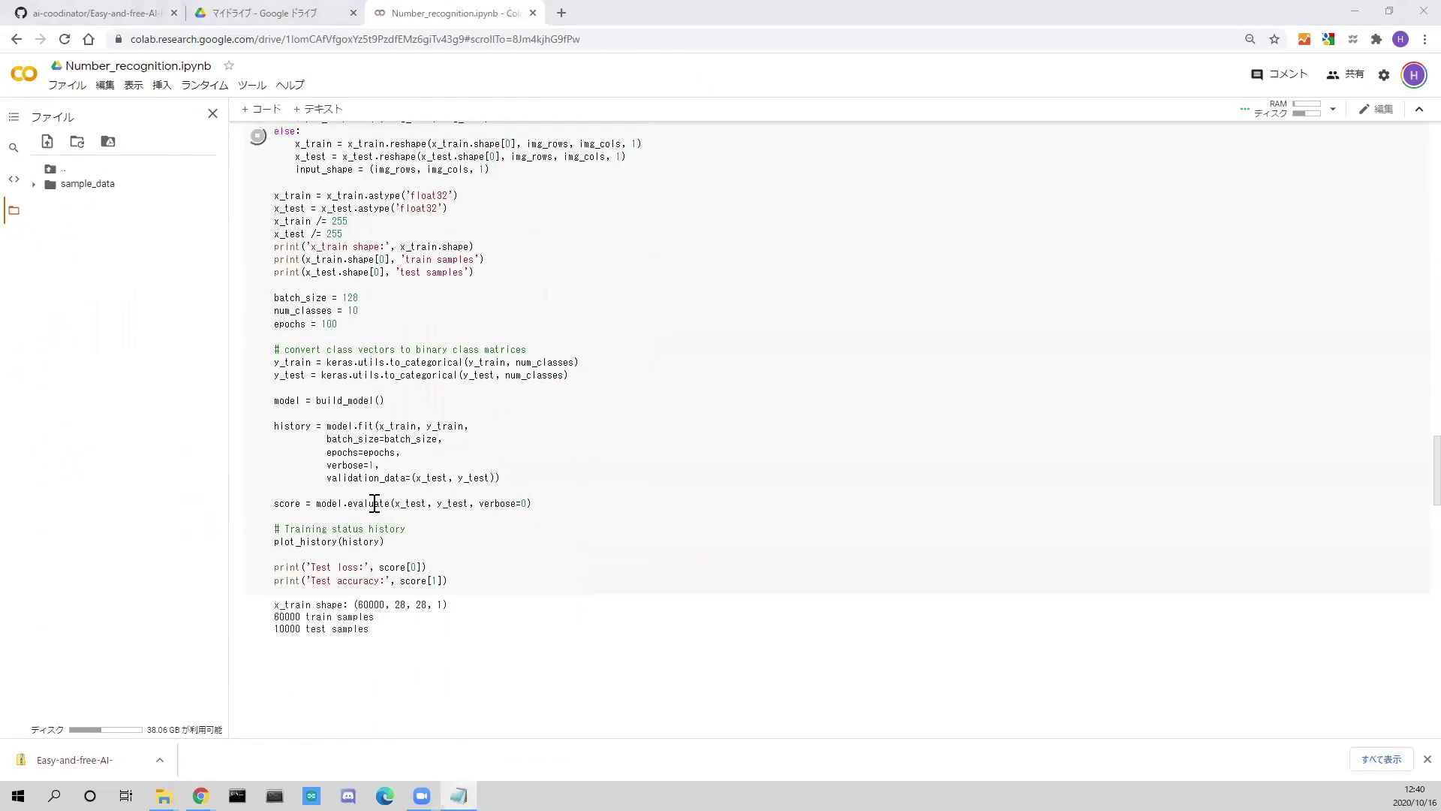
scroll(374, 504, "down", 3)
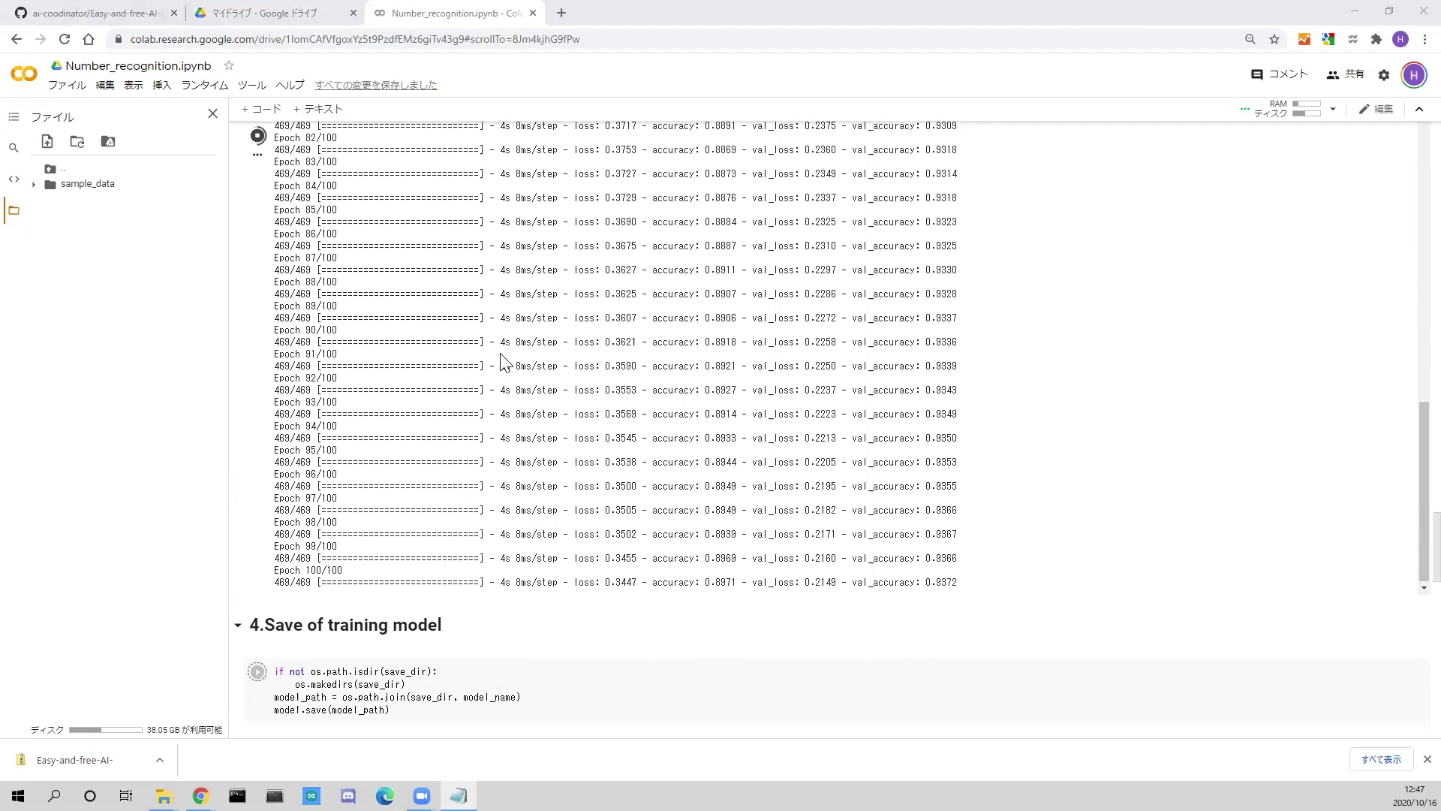
scroll(474, 436, "down", 4)
scroll(474, 436, "down", 3)
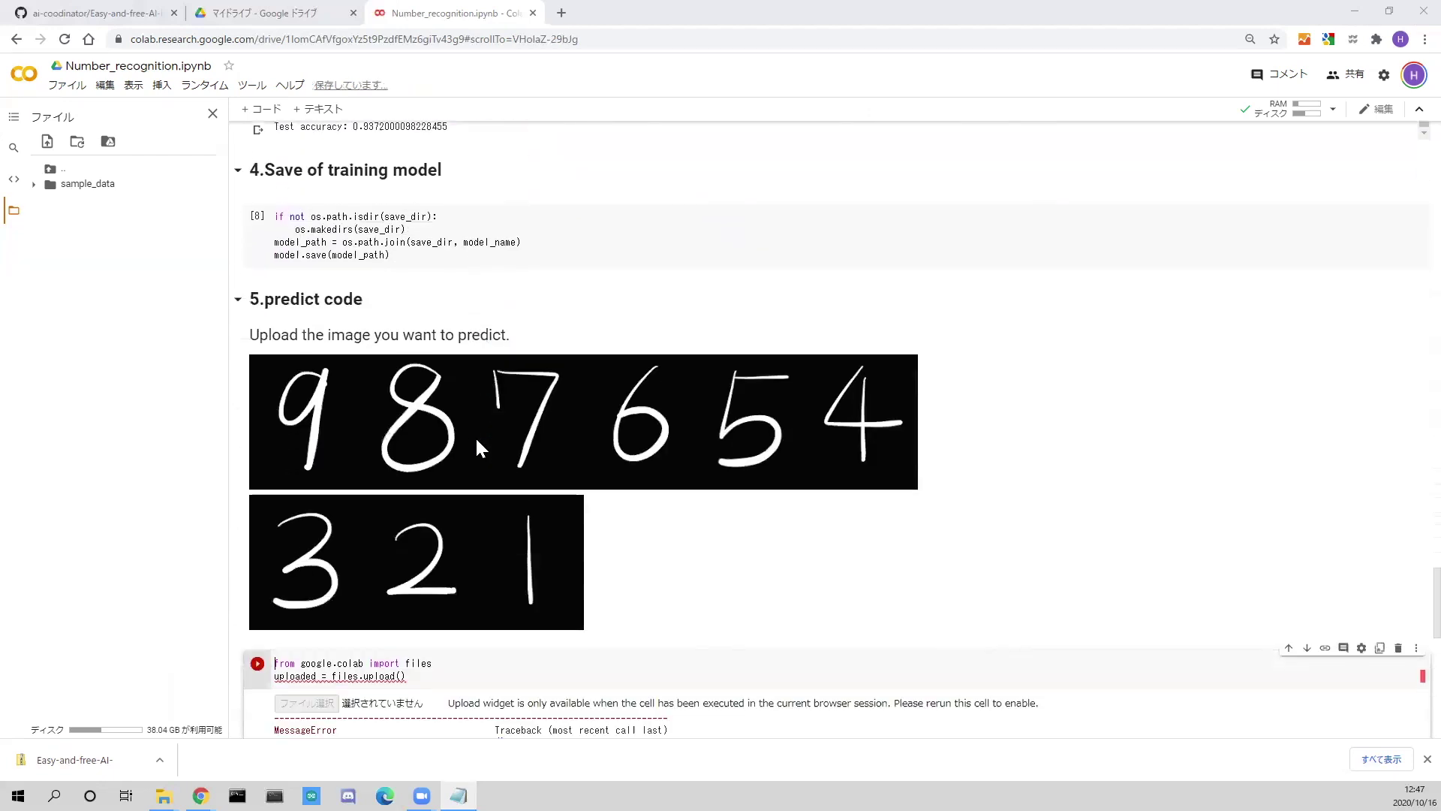
scroll(474, 435, "down", 2)
scroll(474, 436, "down", 2)
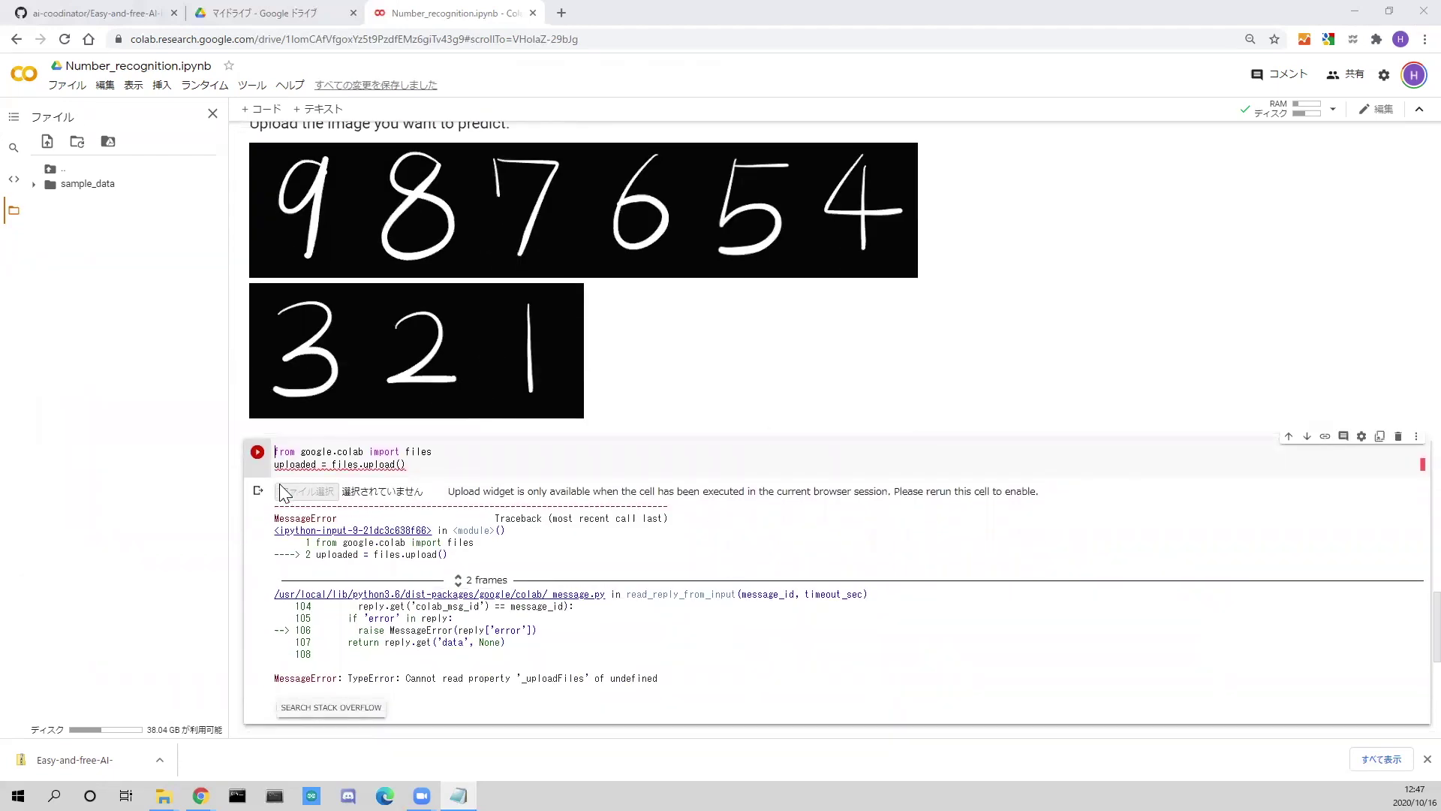
Rerun the files.upload cell and pick 4.png in the Open dialog
left_click(258, 454)
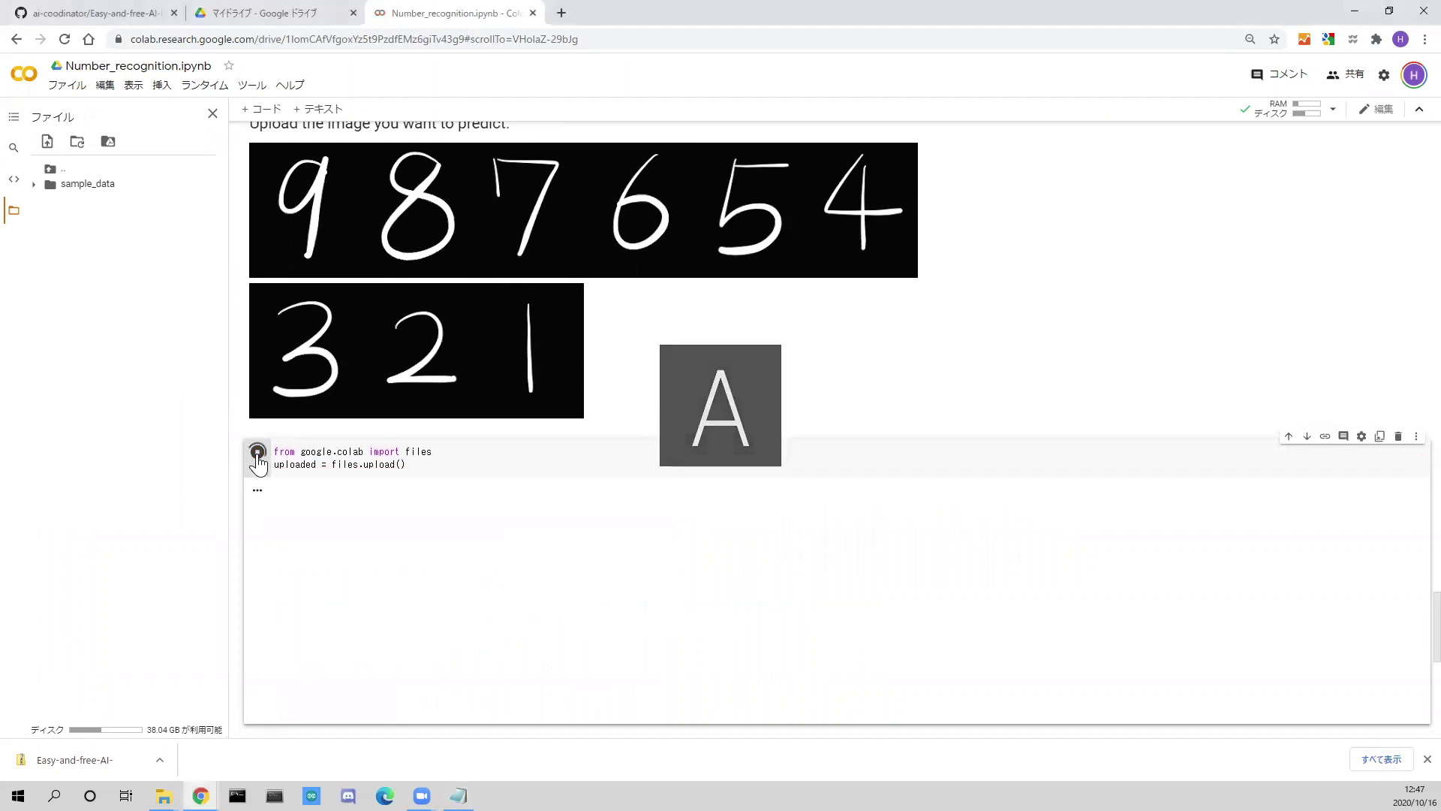
left_click(306, 491)
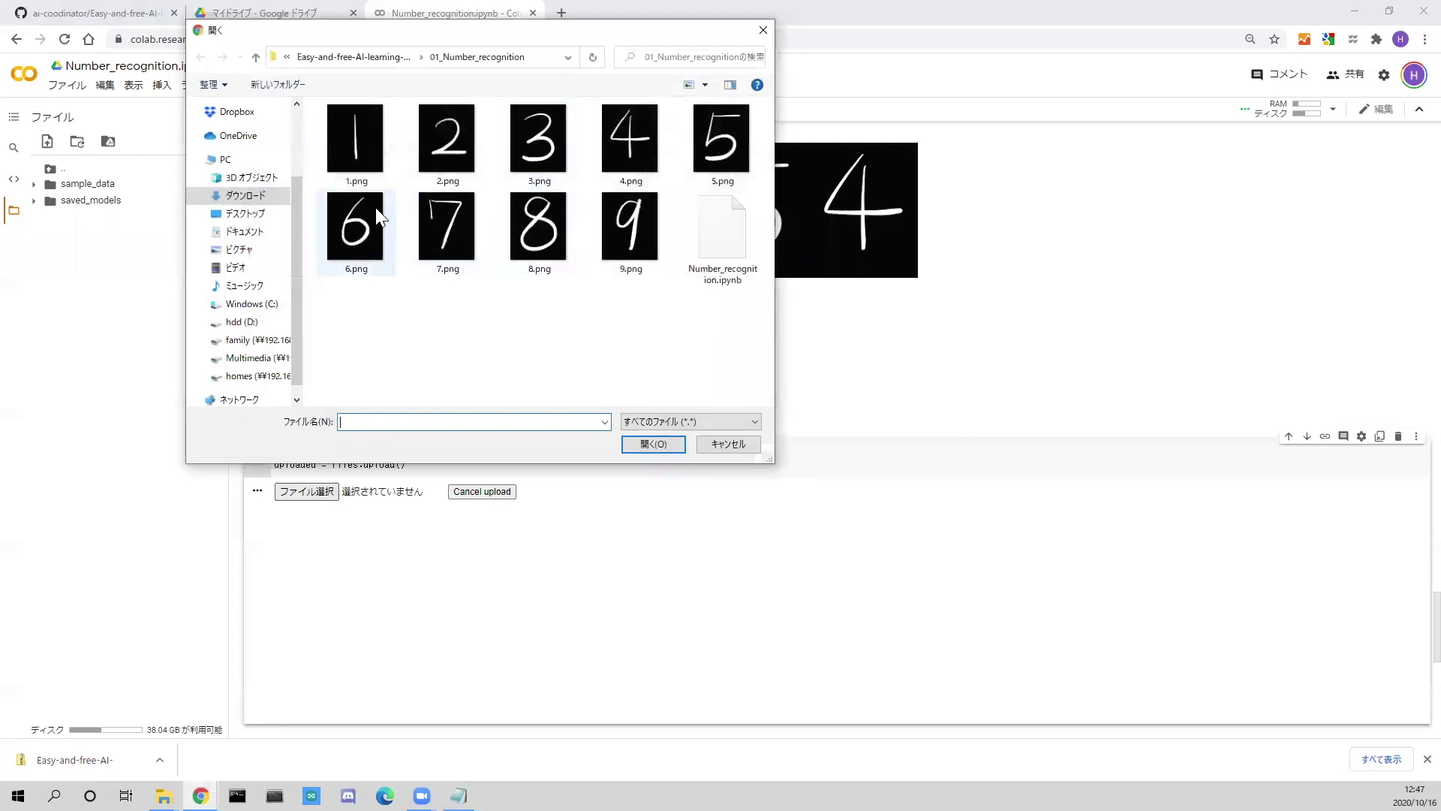
double_click(636, 138)
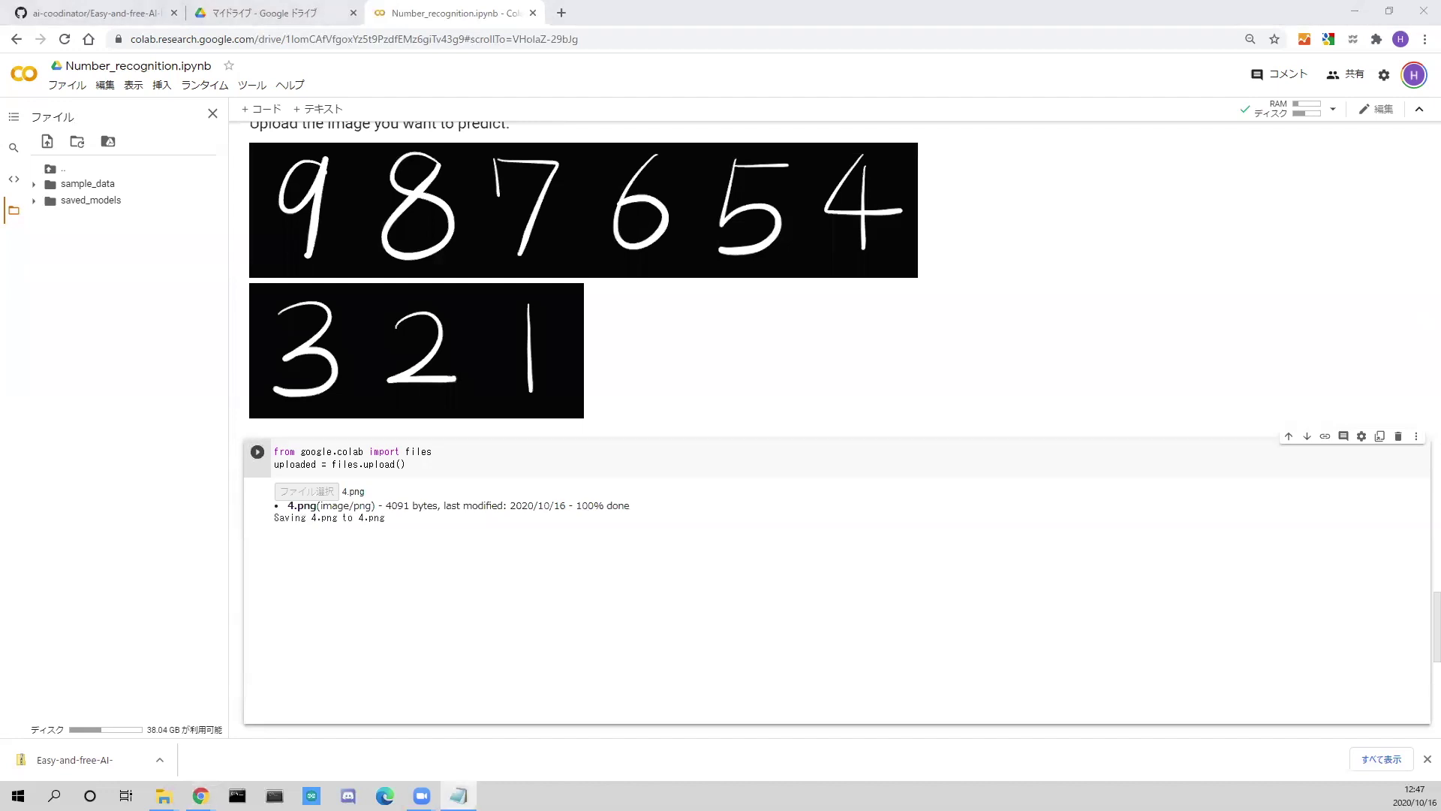
scroll(225, 380, "down", 3)
scroll(226, 379, "down", 5)
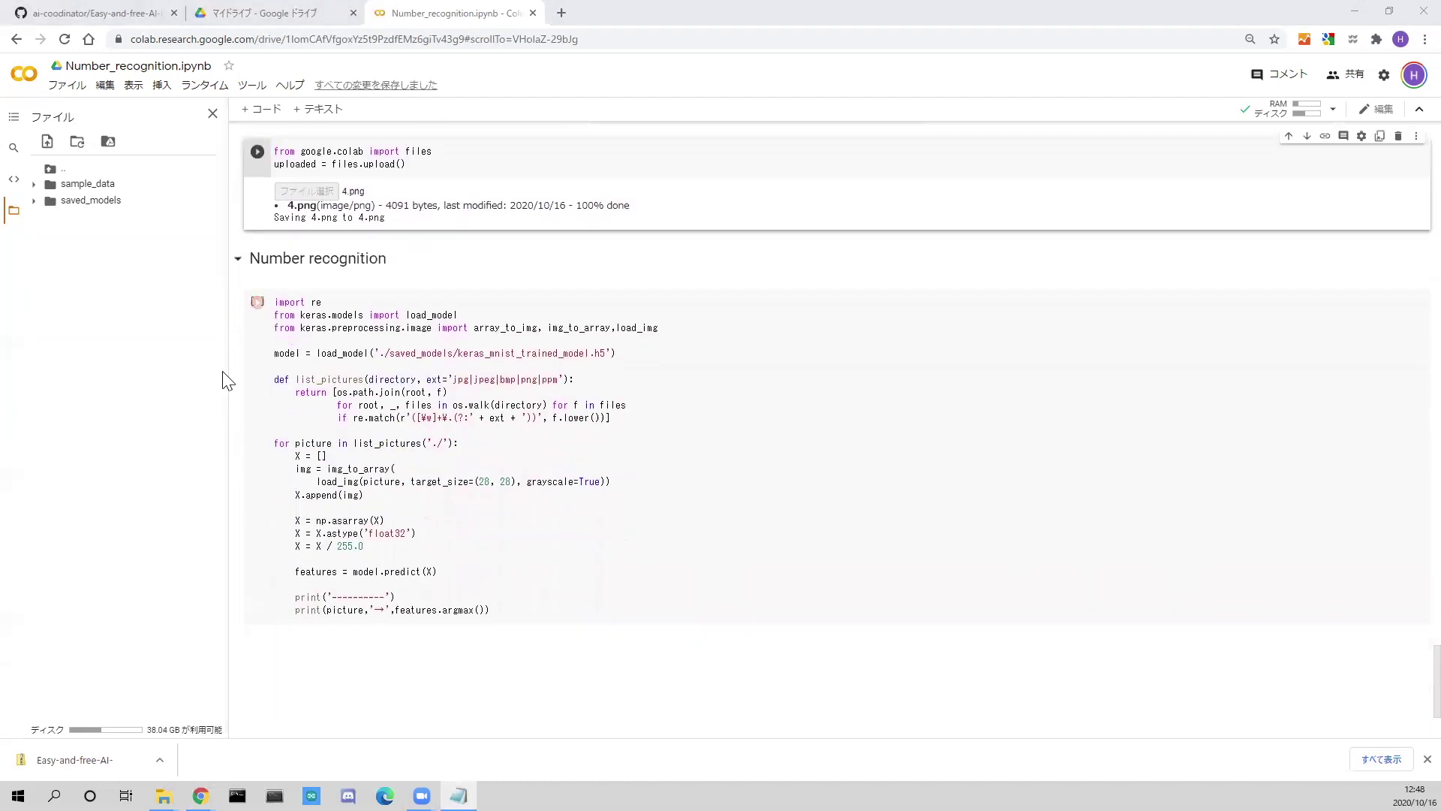
Run the Number recognition cell and select its '4.png → 4' prediction
left_click(258, 304)
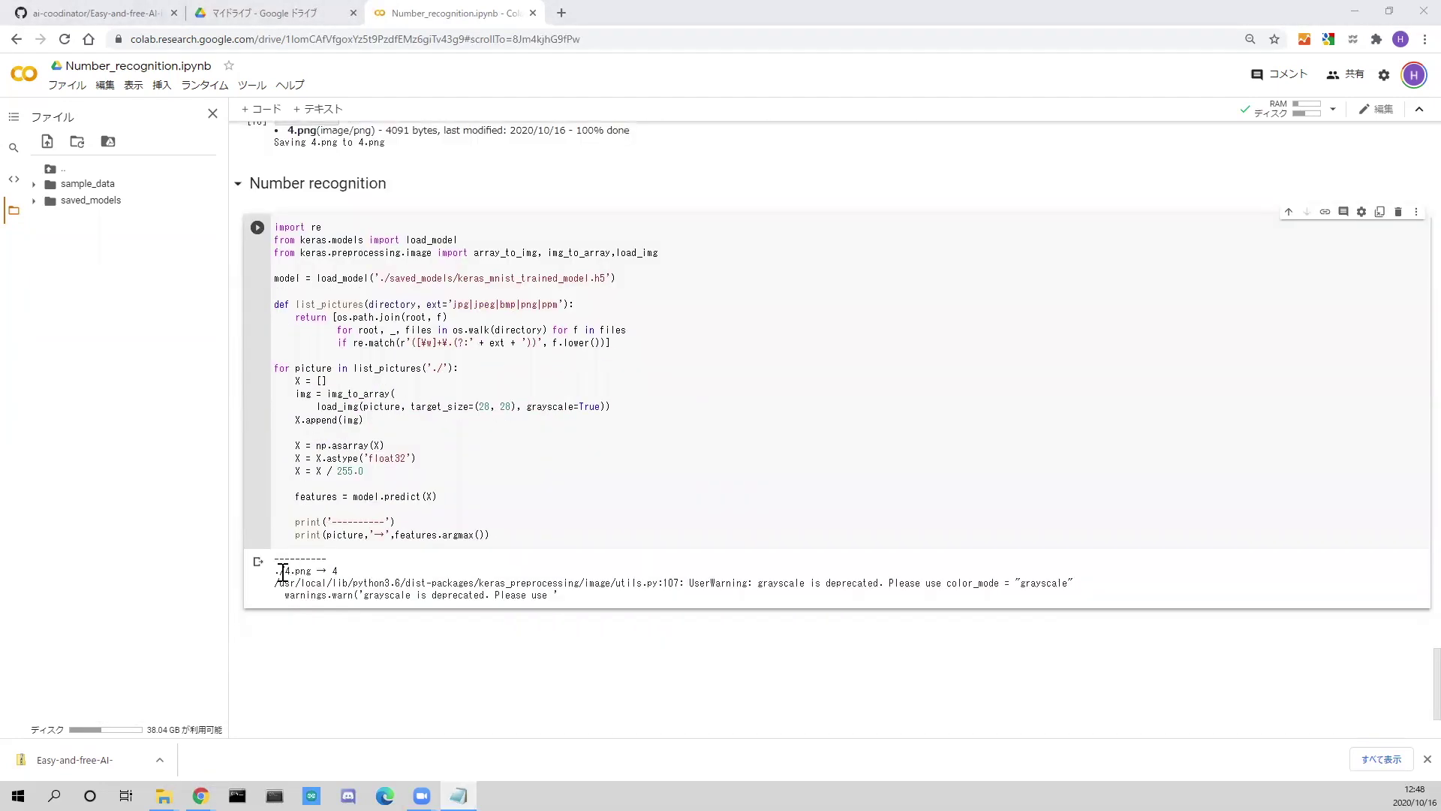
left_click_drag(338, 571, 277, 572)
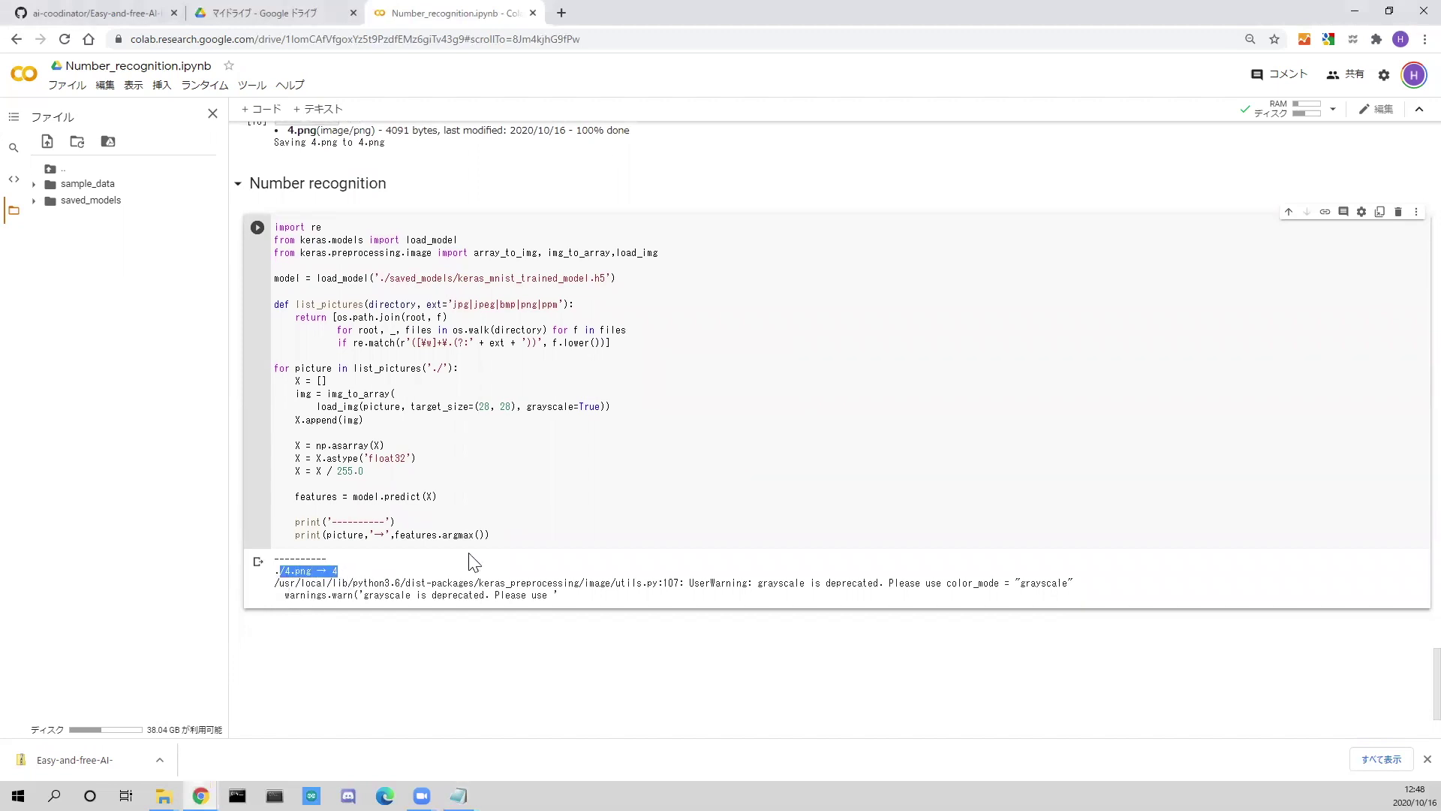
key("alt+Tab")
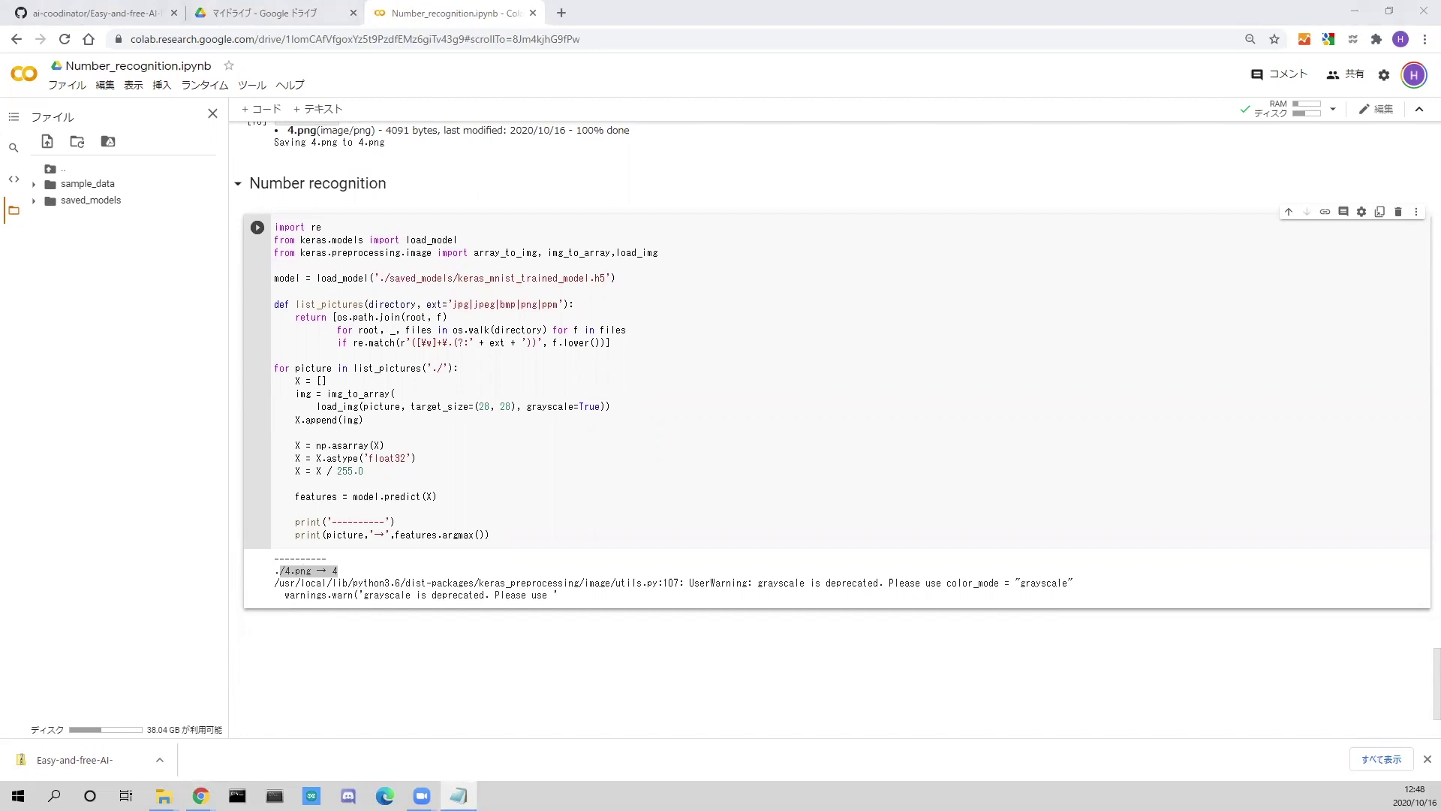
scroll(833, 451, "up", 1)
scroll(586, 495, "up", 5)
scroll(581, 495, "up", 5)
scroll(577, 494, "up", 5)
scroll(575, 493, "up", 4)
scroll(572, 493, "up", 5)
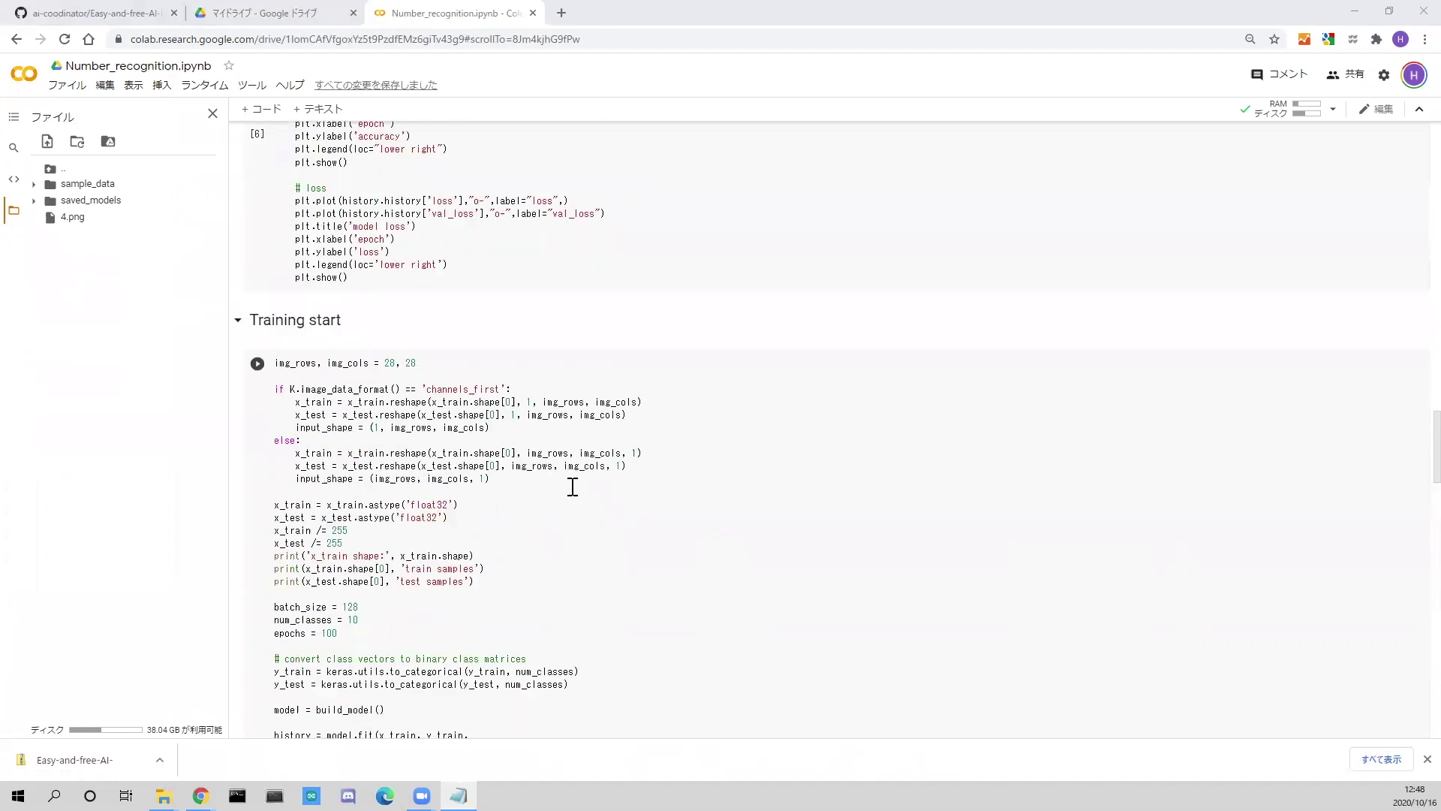
scroll(572, 492, "up", 4)
scroll(572, 493, "up", 4)
scroll(496, 595, "down", 1)
scroll(496, 594, "down", 3)
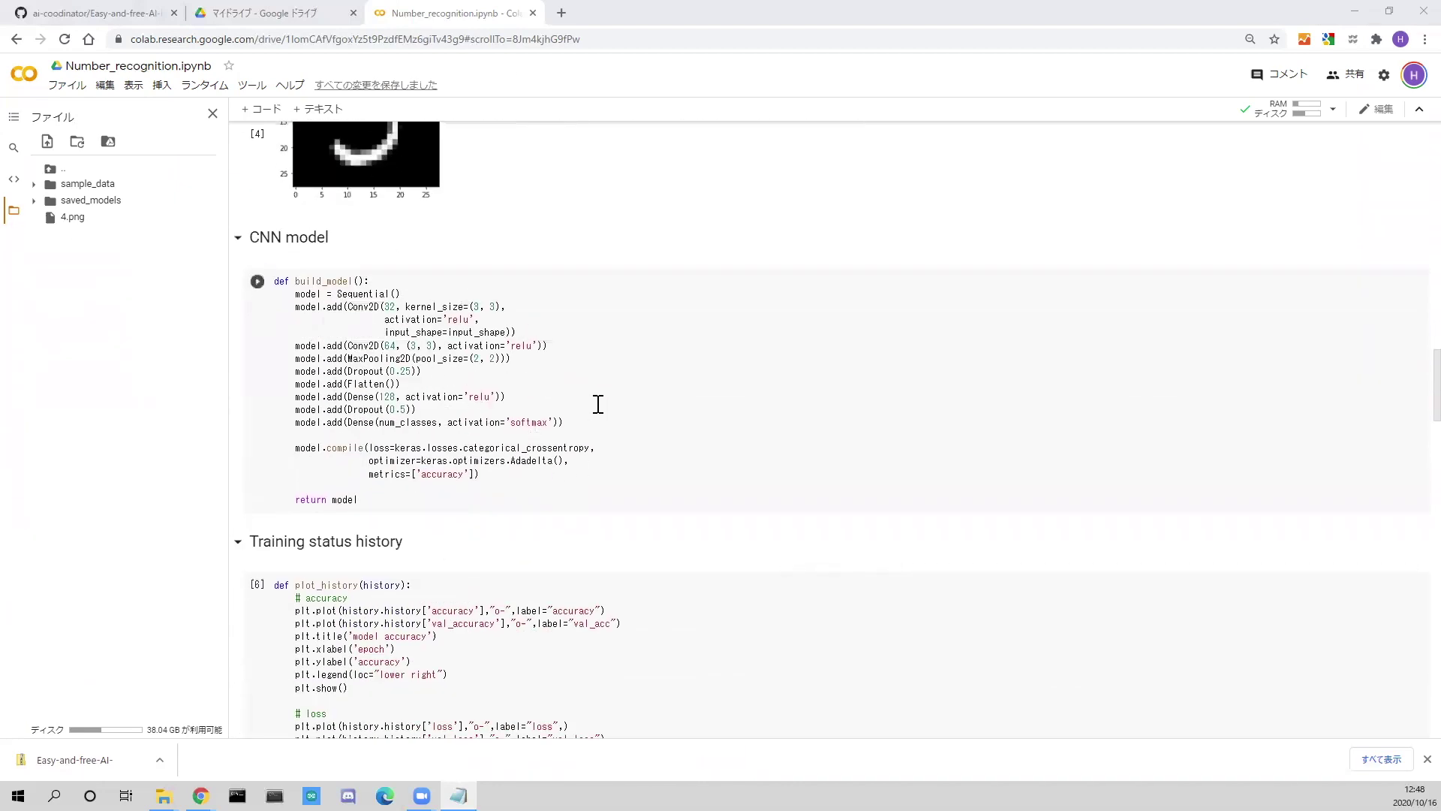
scroll(577, 415, "down", 3)
scroll(564, 420, "down", 1)
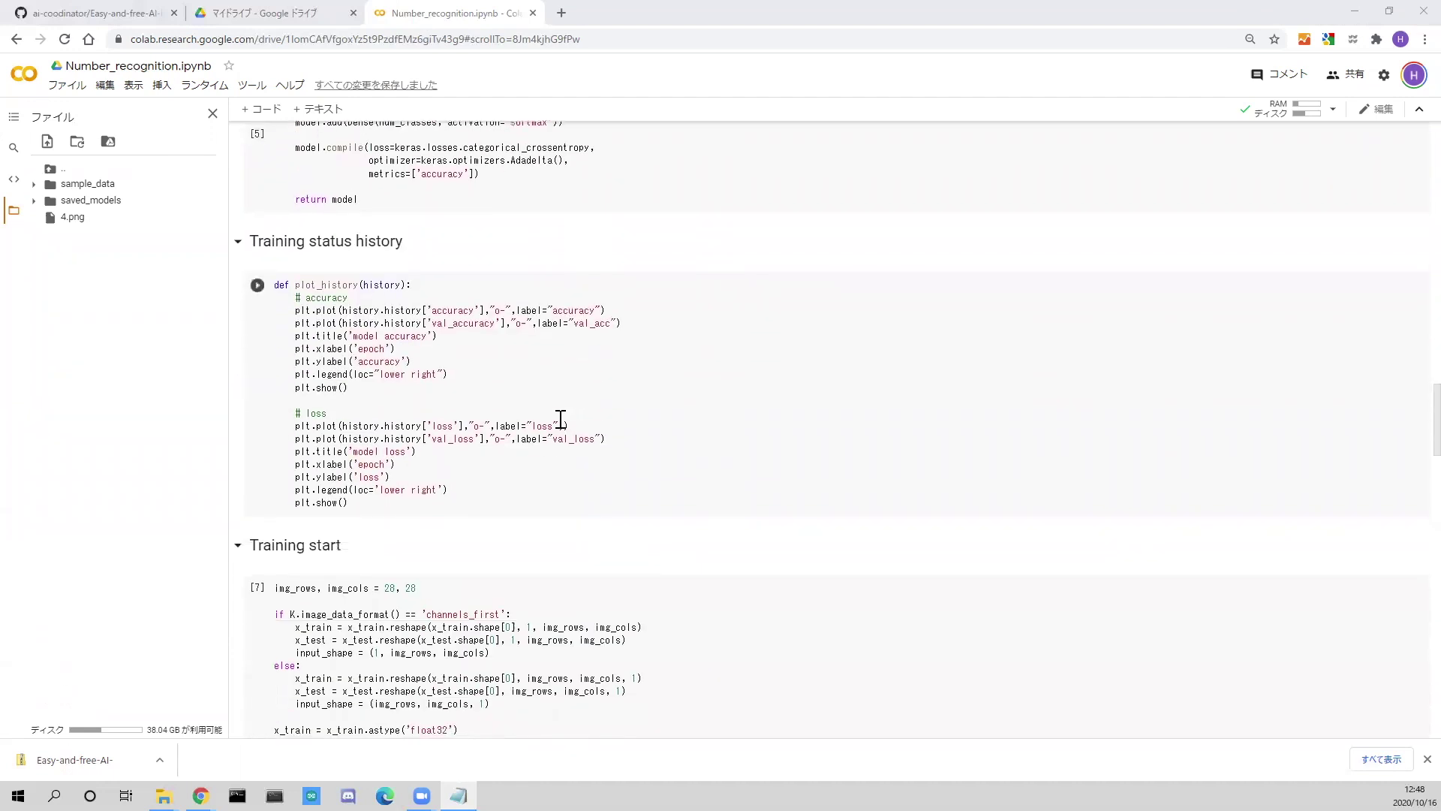
scroll(368, 465, "down", 1)
scroll(368, 464, "down", 2)
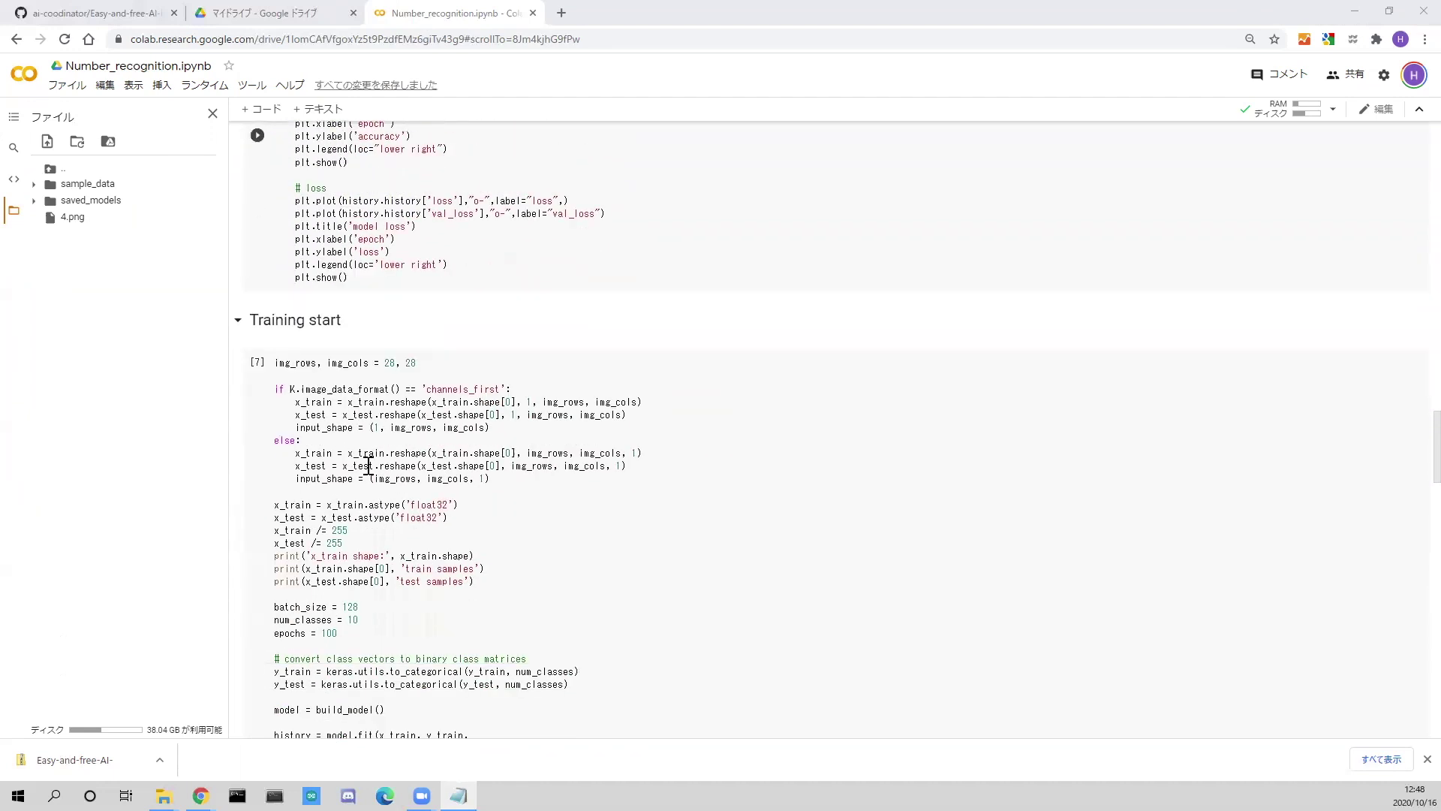
scroll(355, 559, "down", 2)
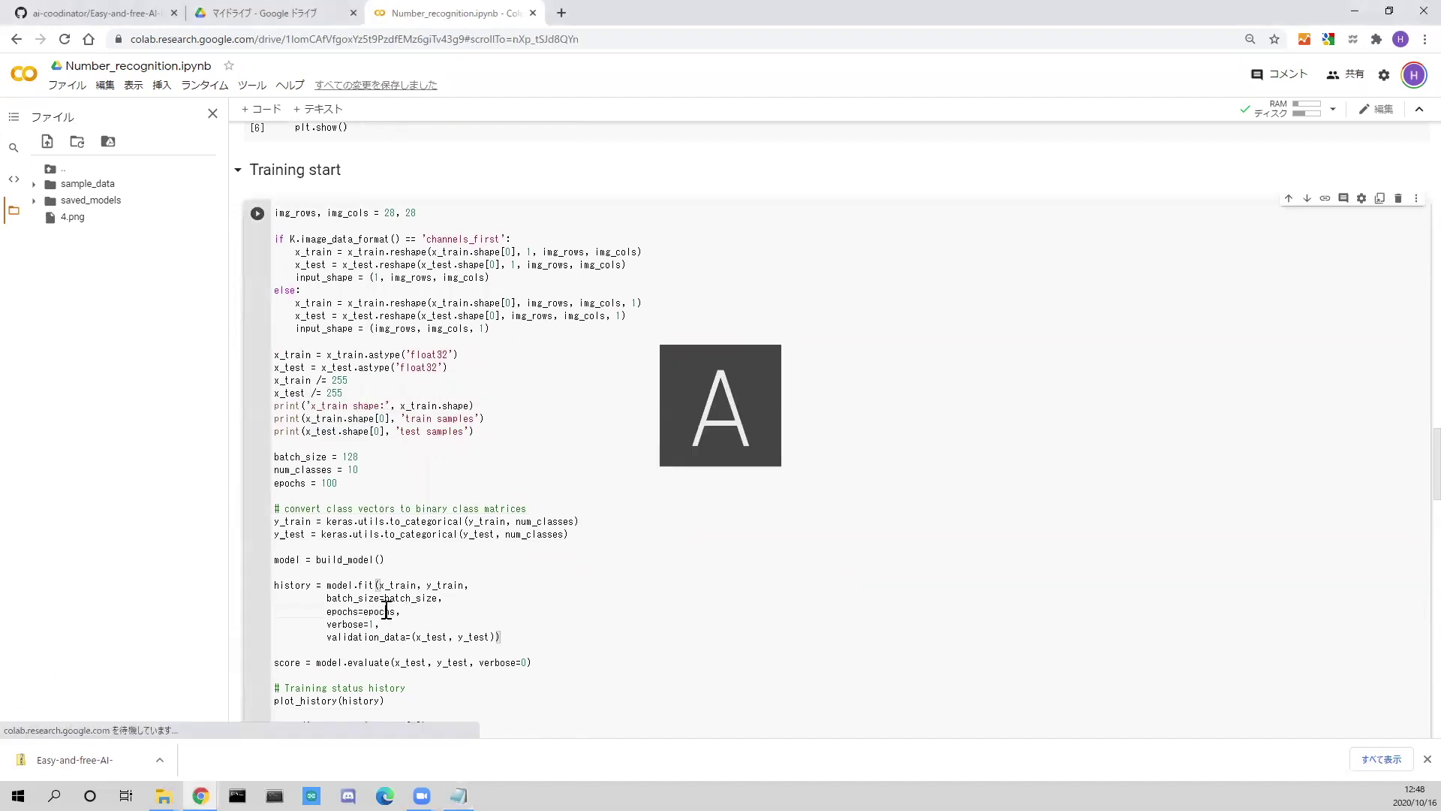
double_click(330, 483)
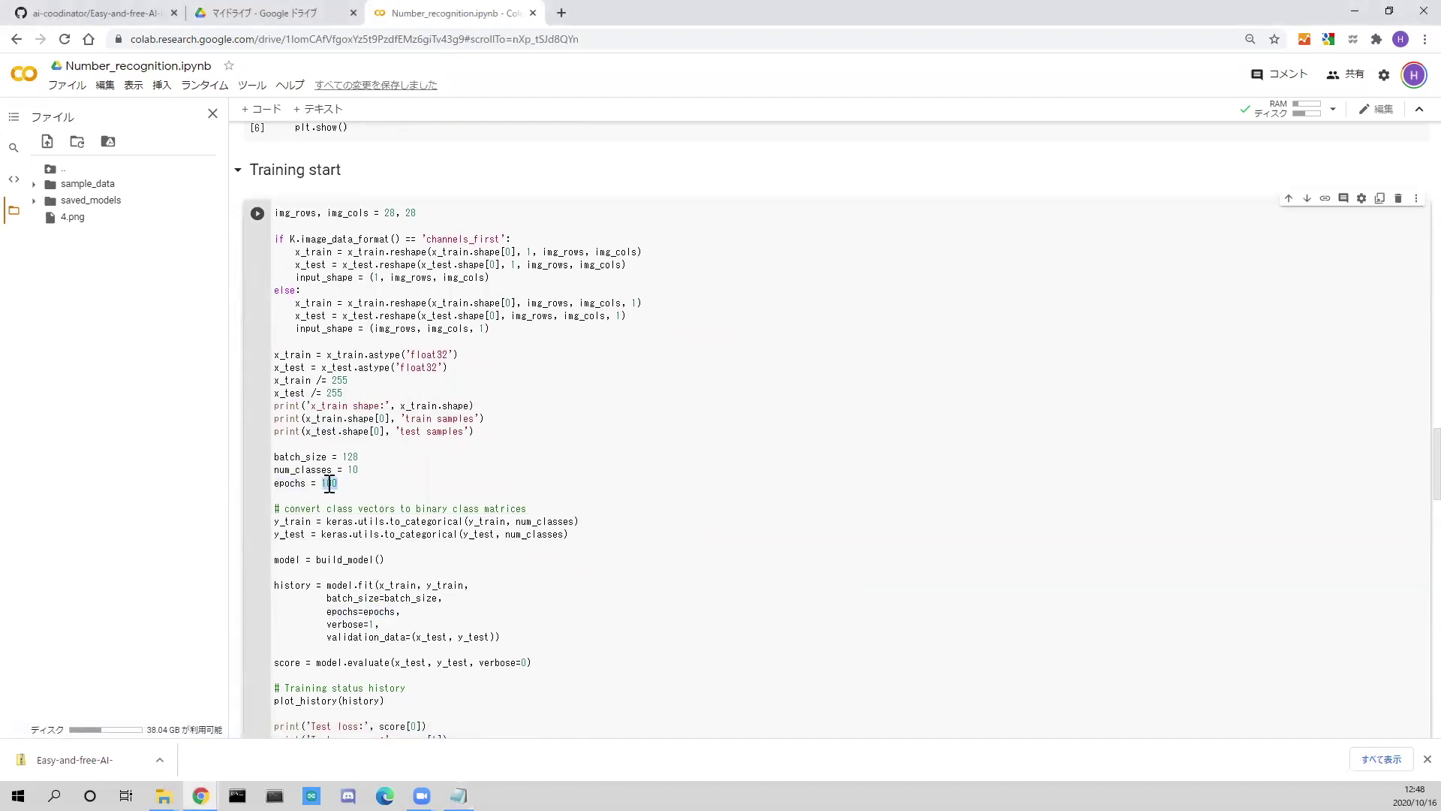